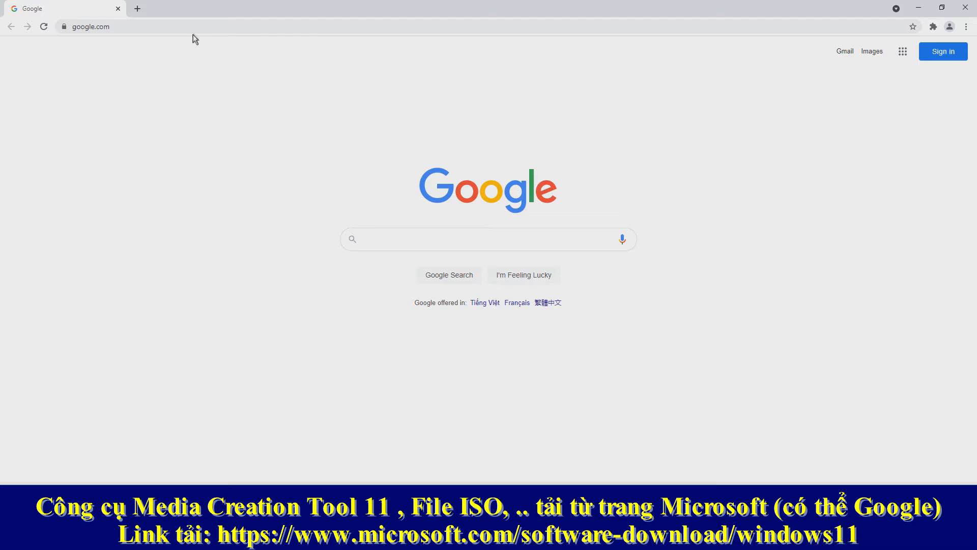
Search the web for "media creation tool windows 11" and open Microsoft's Download Windows 11 page
text(me)
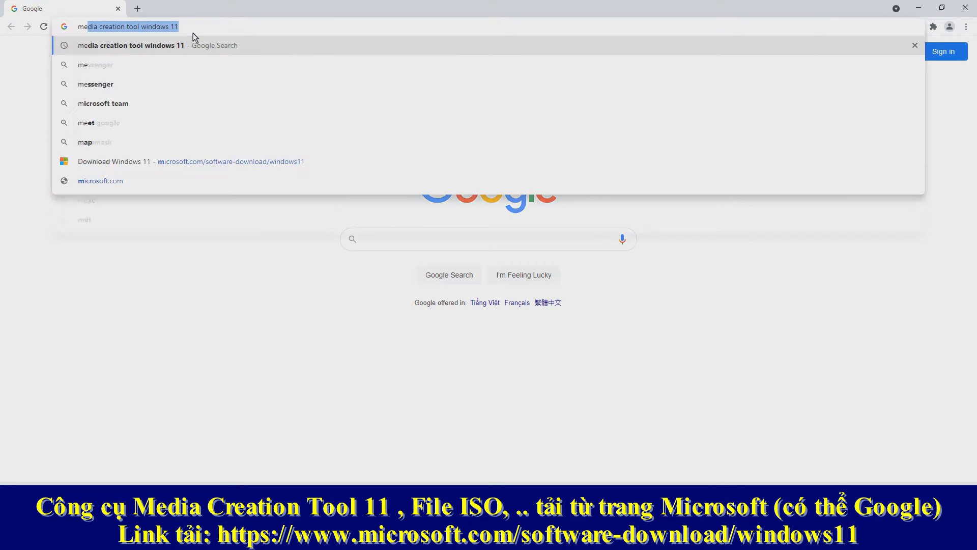
text(dia)
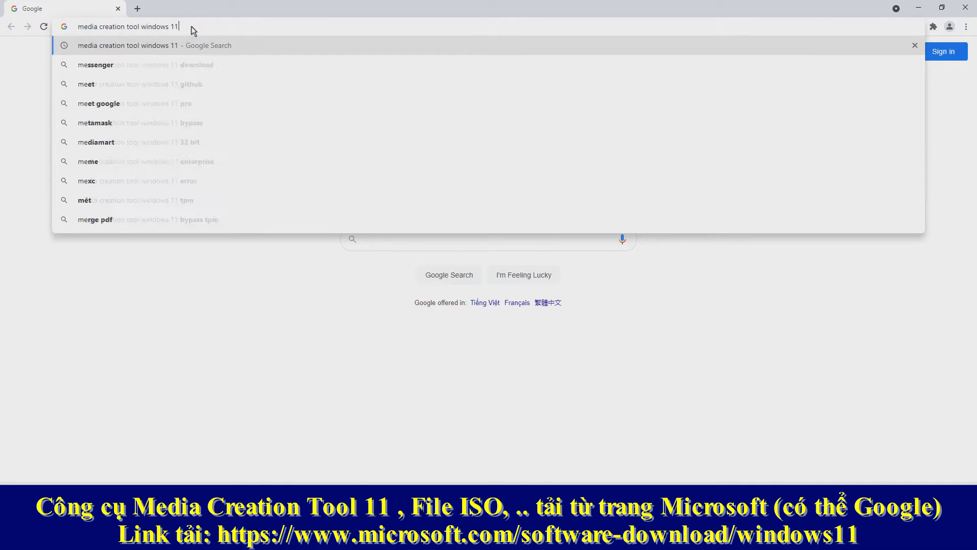
drag(76, 31, 49, 32)
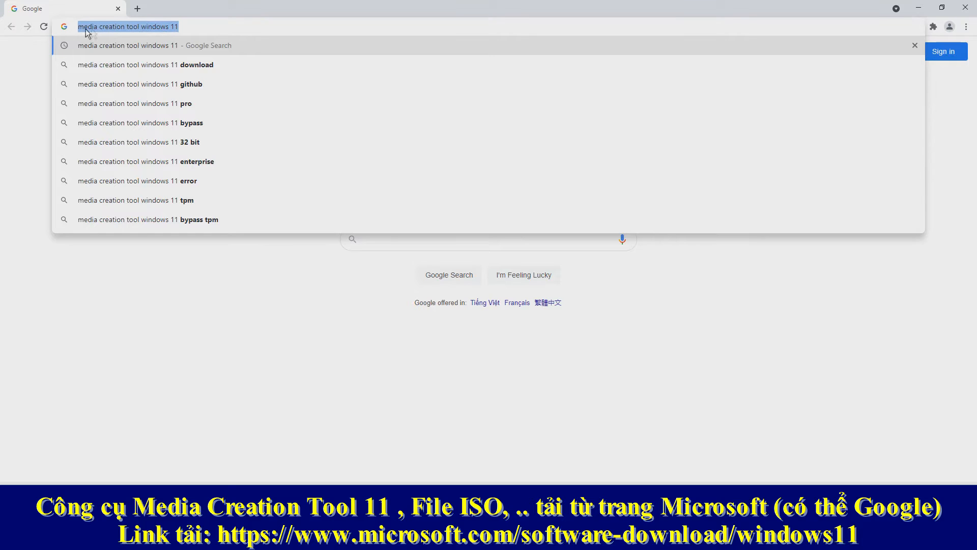
click(185, 29)
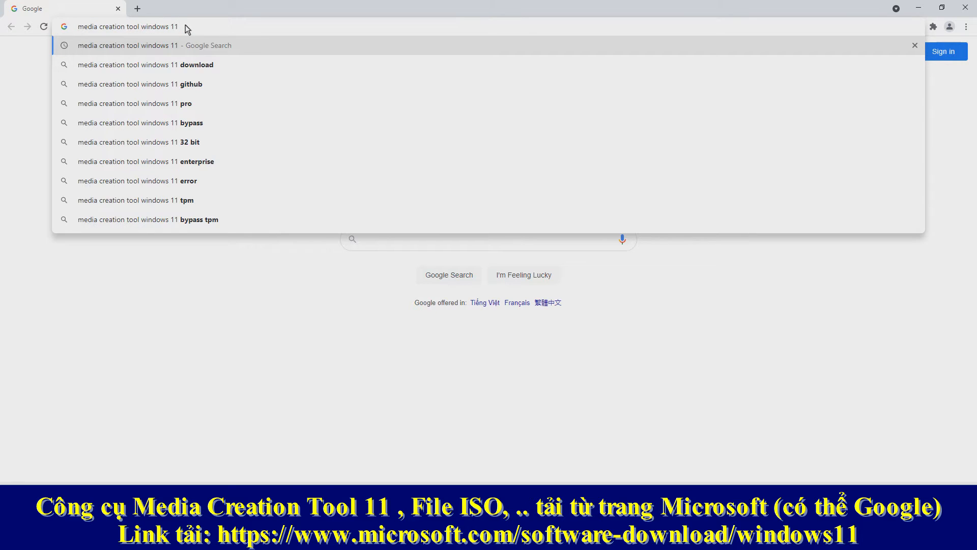
key(Return)
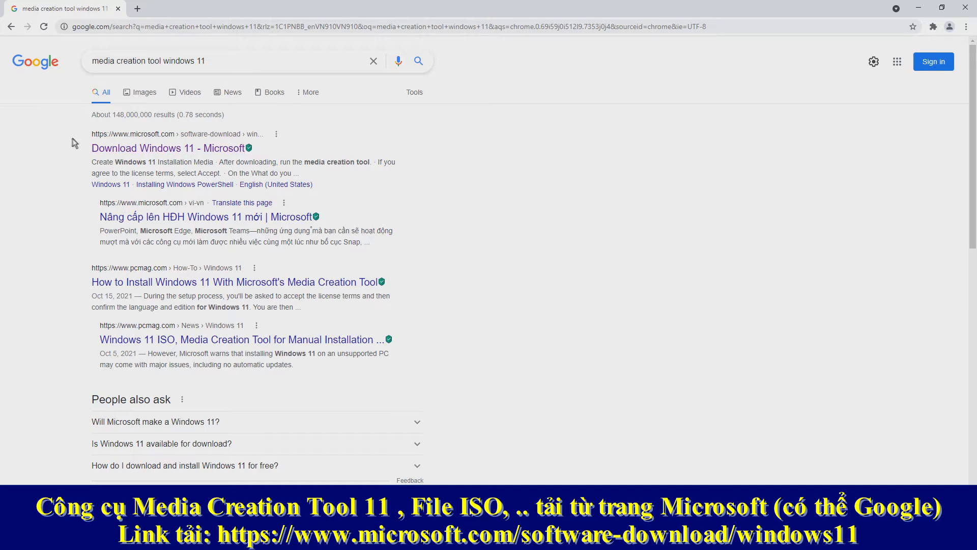
drag(82, 141, 253, 151)
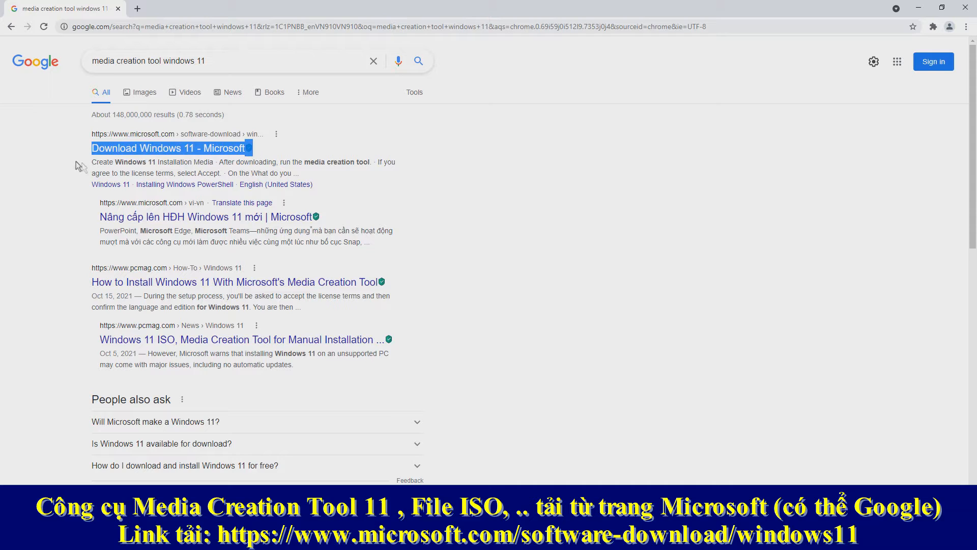
click(26, 154)
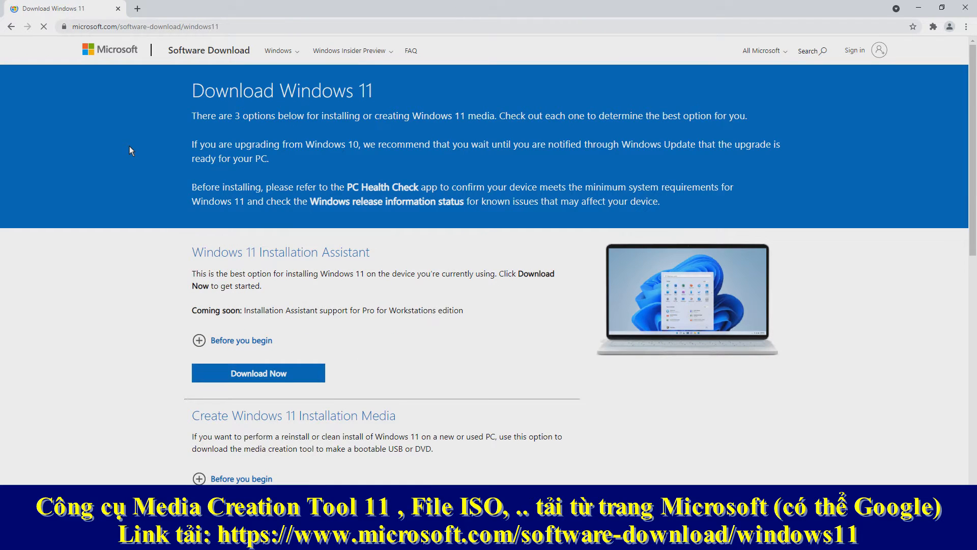
Download the Create Windows 11 Installation Media tool as MediaCreationToolW11.exe into the TDMIT folder and show it in that folder
scroll(387, 330, down, 2)
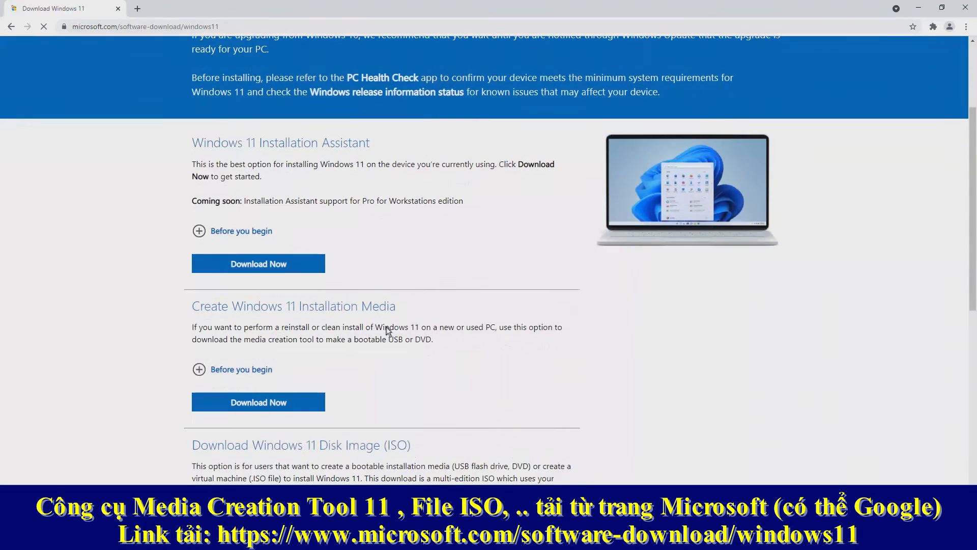
drag(194, 308, 423, 305)
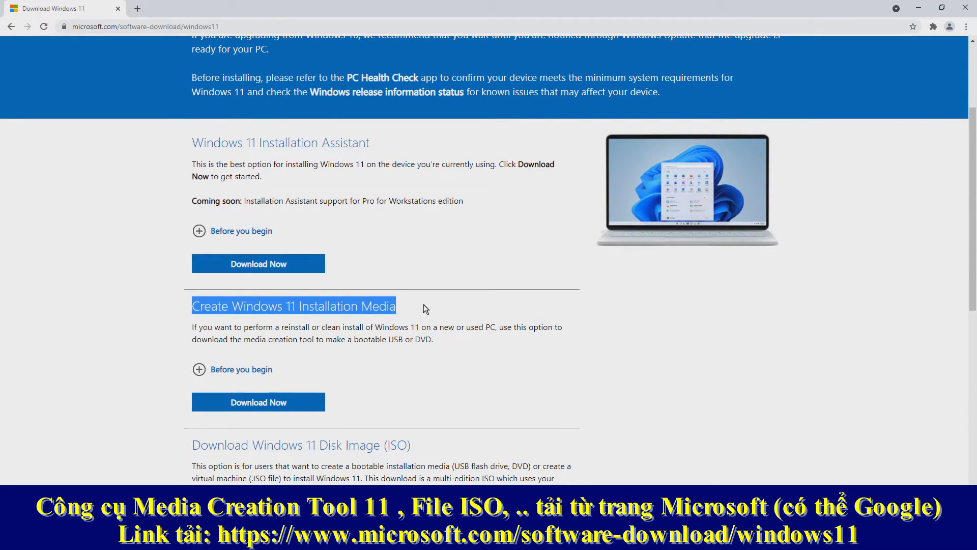
click(262, 410)
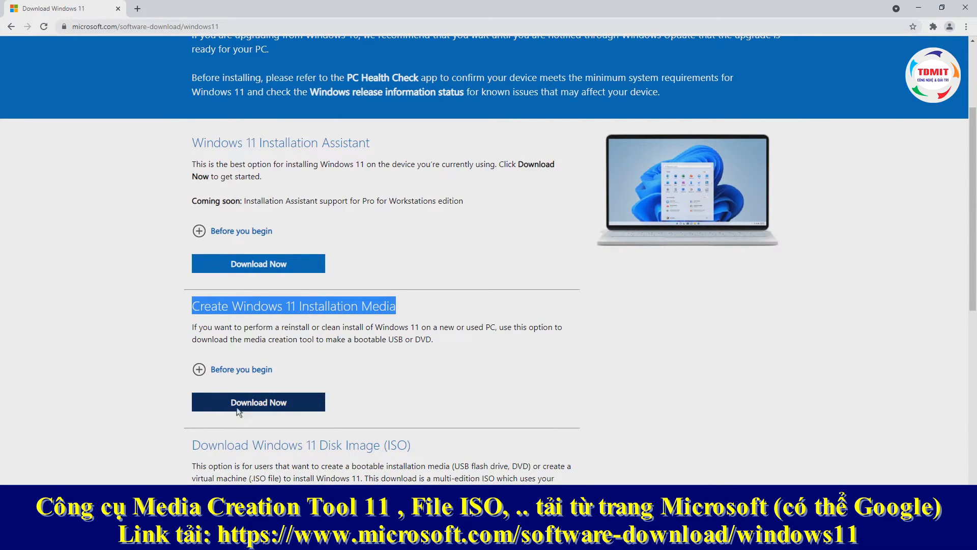
click(245, 410)
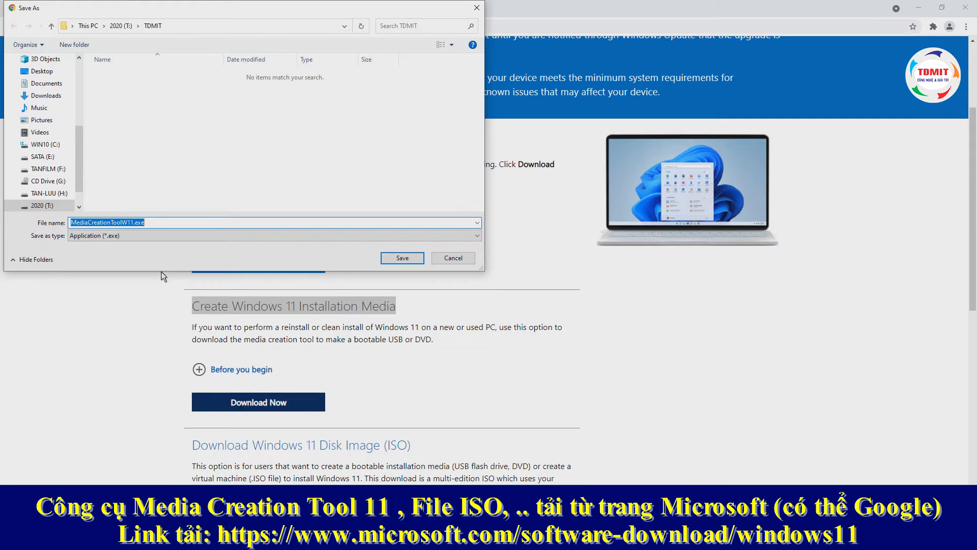
click(398, 257)
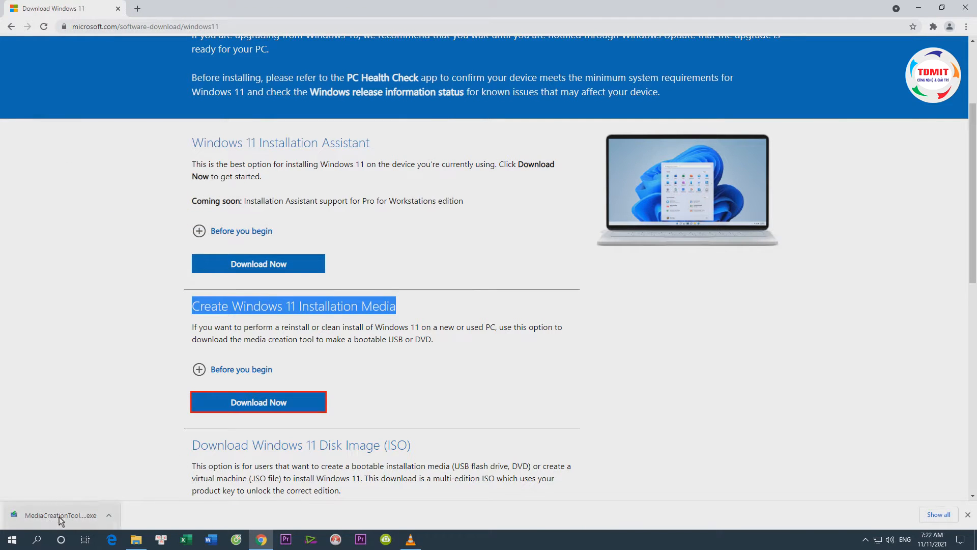
right_click(59, 517)
click(100, 495)
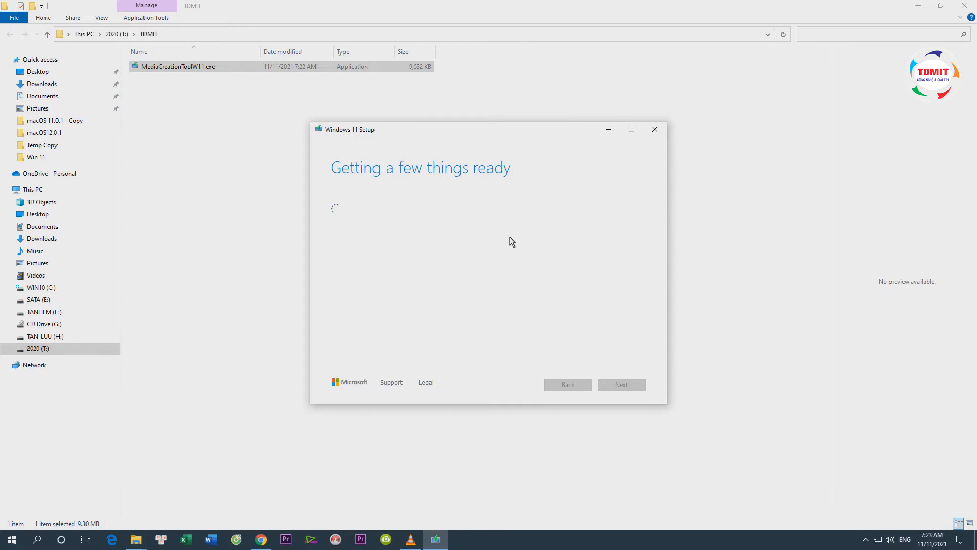
Proceed through Windows 11 Setup with the recommended options turned off, language English (United States) and edition Windows 11
click(633, 386)
click(344, 292)
click(452, 236)
click(452, 235)
click(473, 210)
click(473, 213)
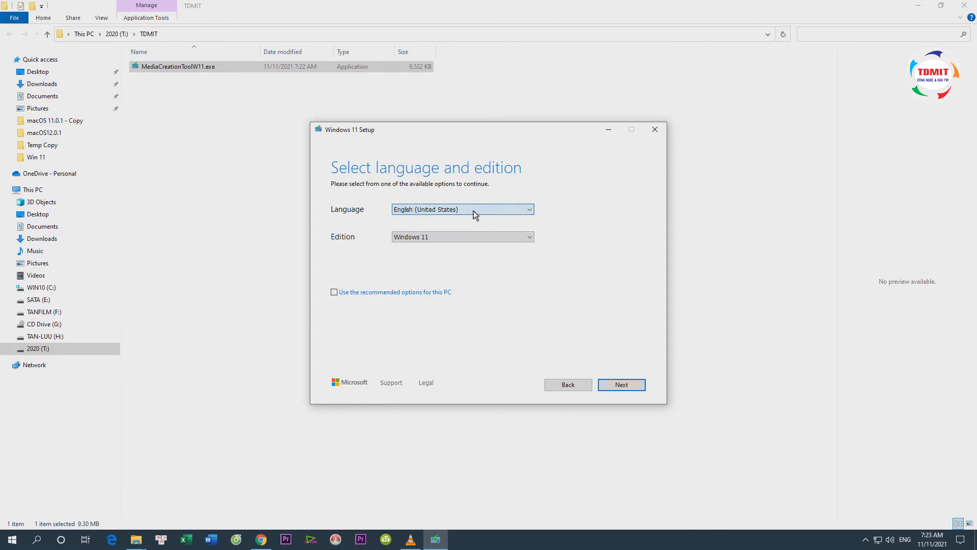
click(621, 385)
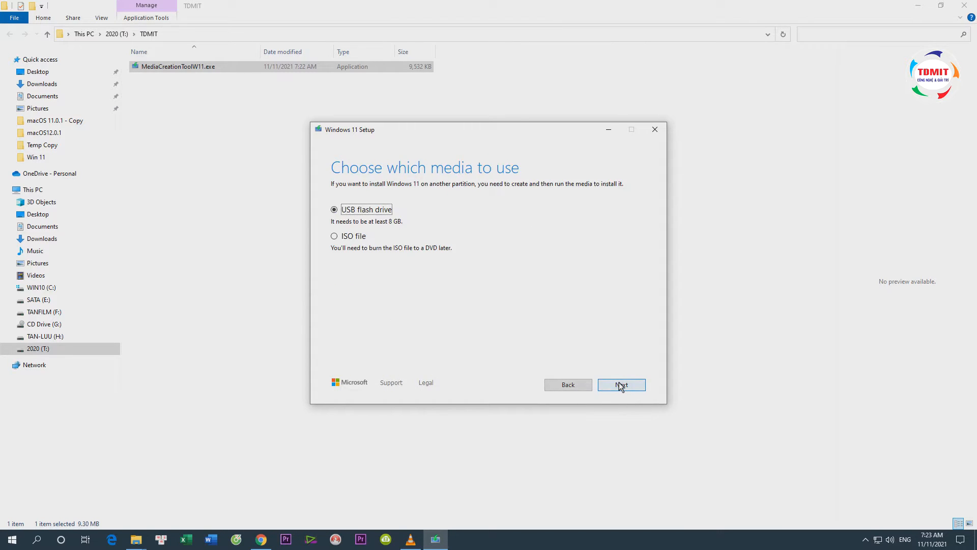
Choose ISO file as the media, save it as "Windows 11-64Bit Ms.iso" in T:\TD Backup\ISO, and finish the setup
click(334, 237)
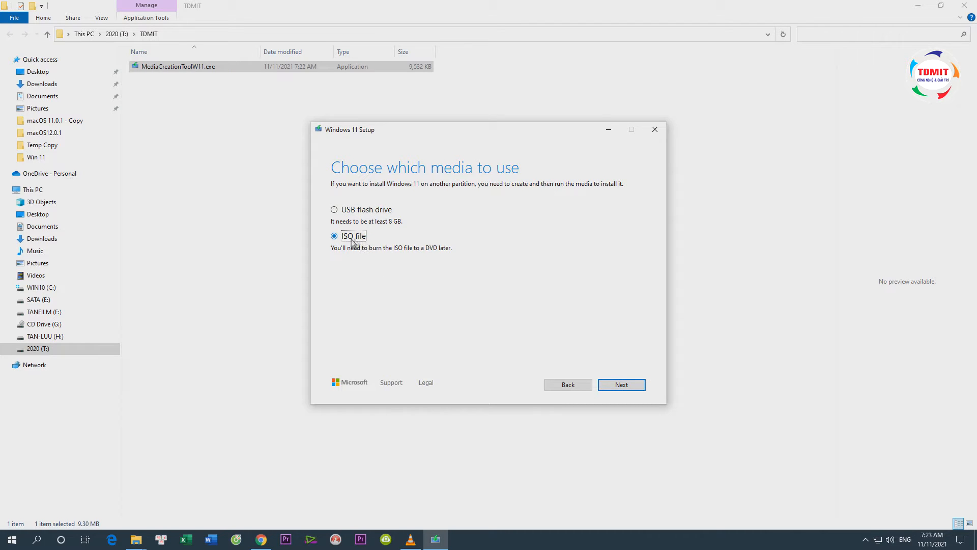
click(625, 385)
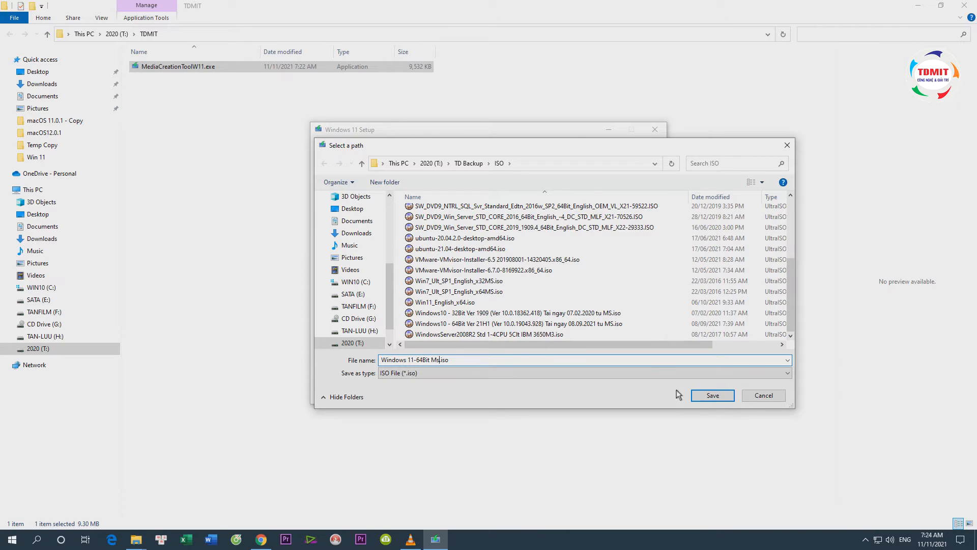
click(711, 397)
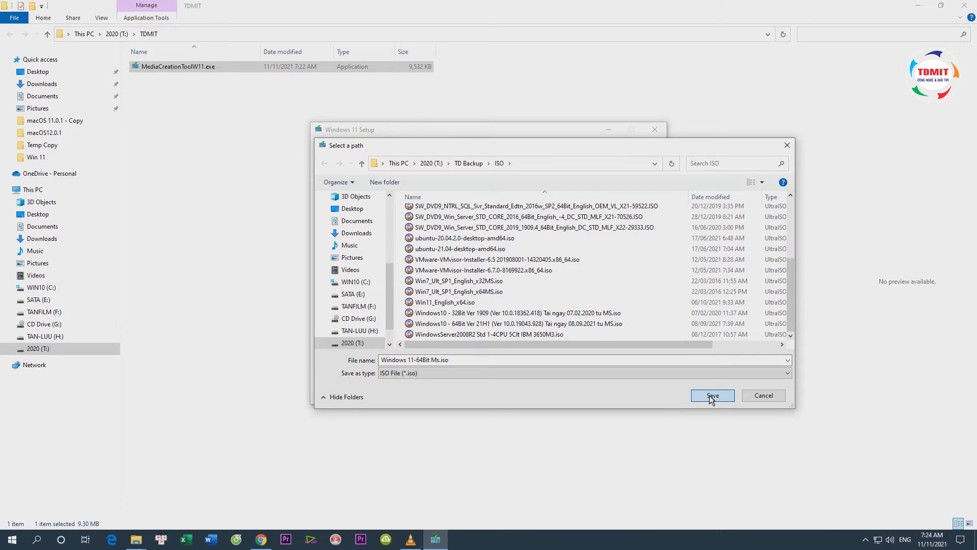
click(712, 396)
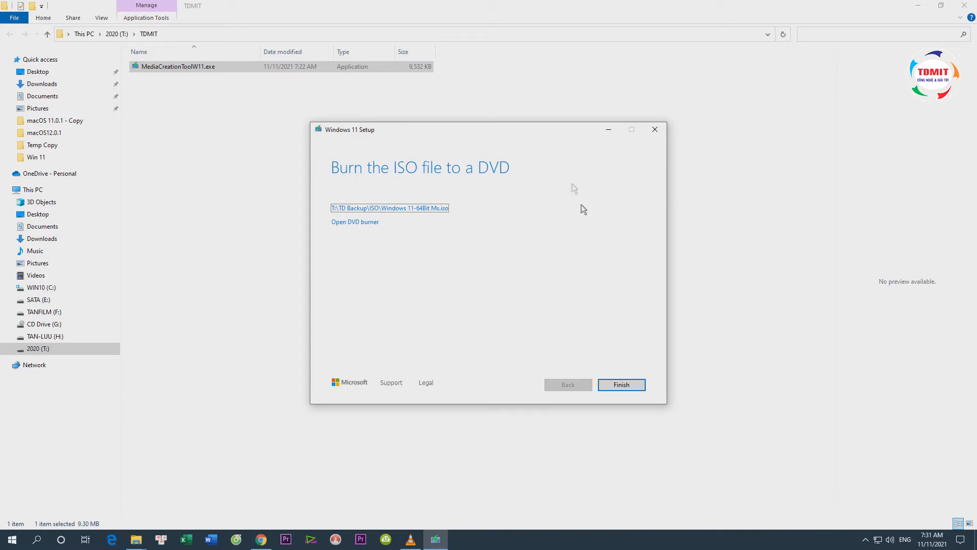
click(622, 385)
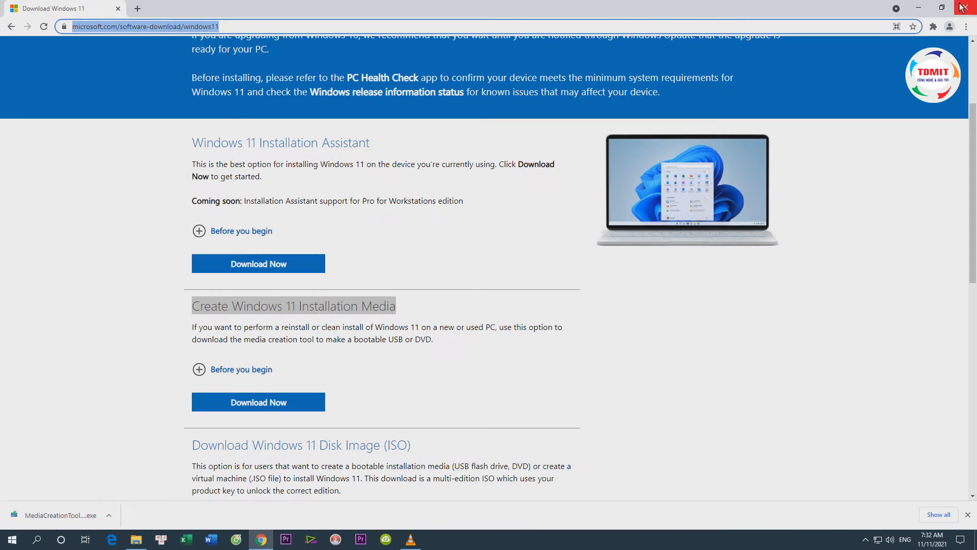
Close the Windows 11 download page, reopen Chrome and go to rufus.ie
click(964, 8)
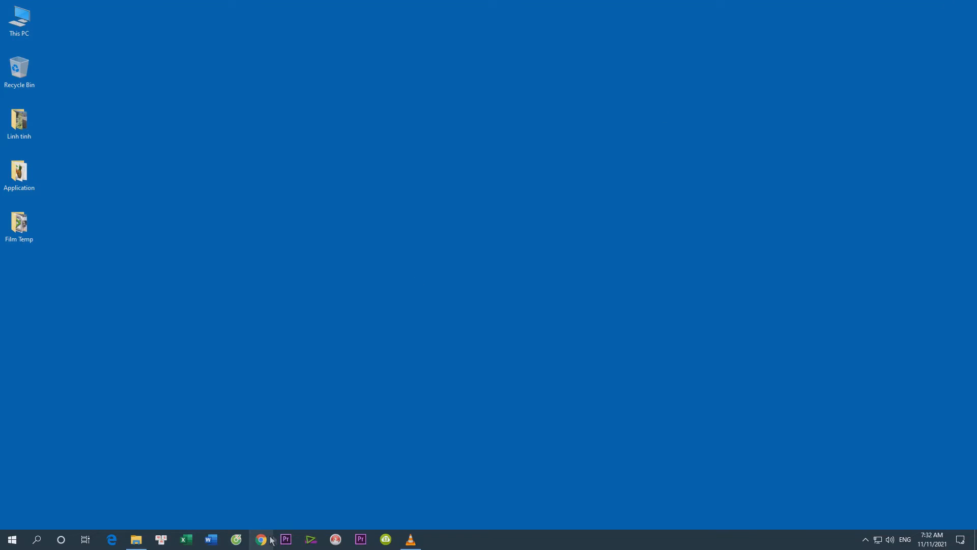
click(267, 539)
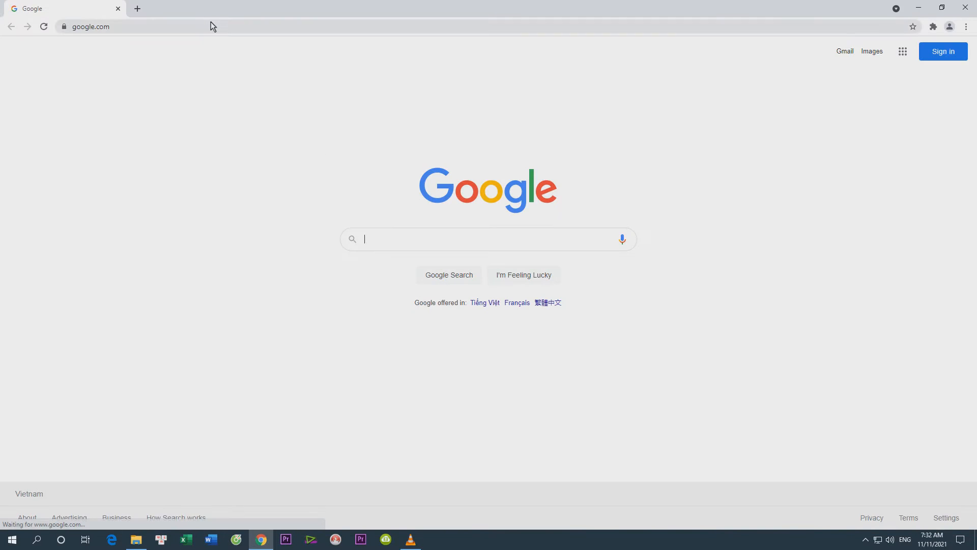
click(213, 26)
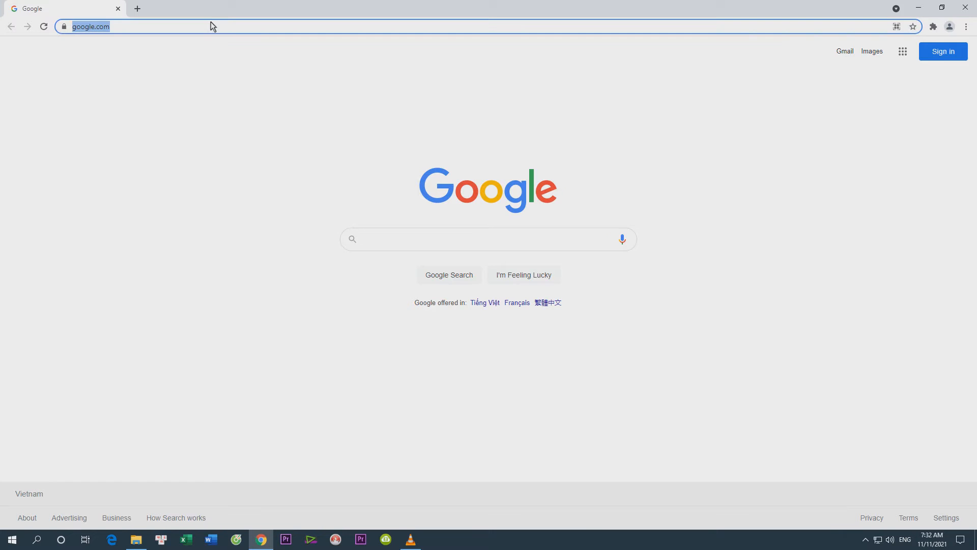
text(rù)
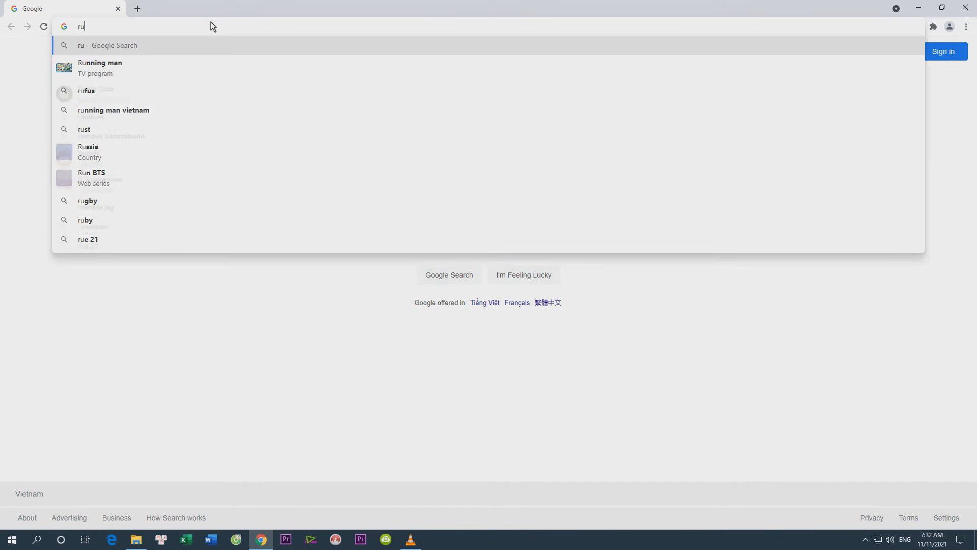
text(f)
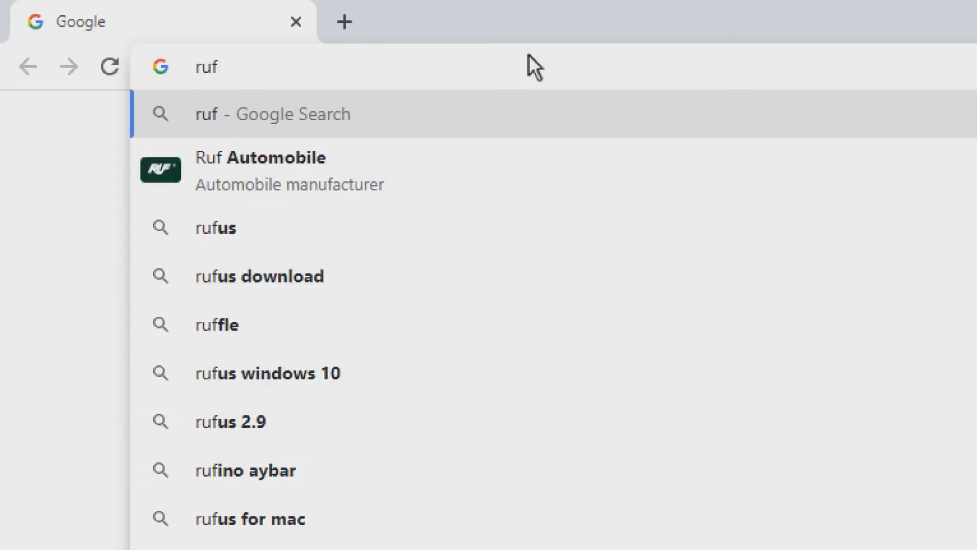
text(us.ie)
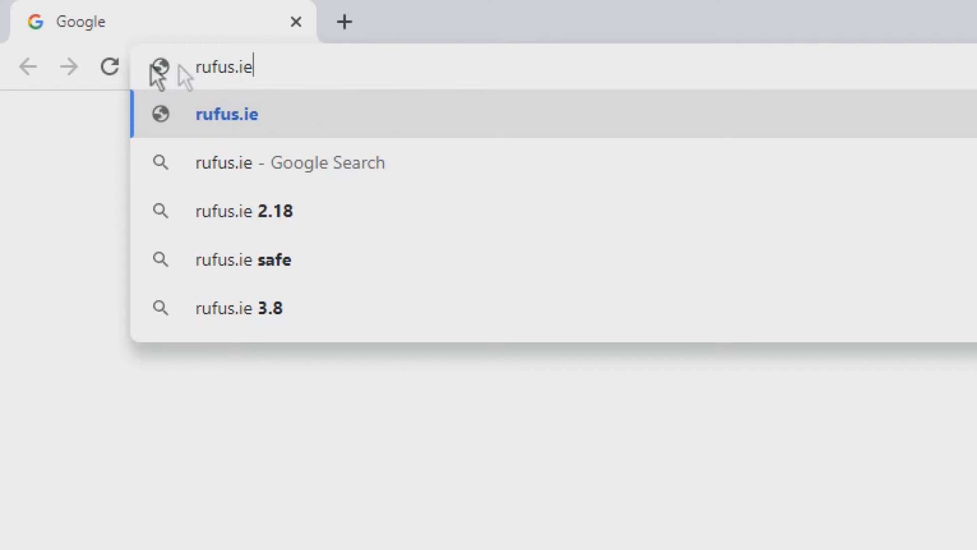
drag(267, 70, 188, 78)
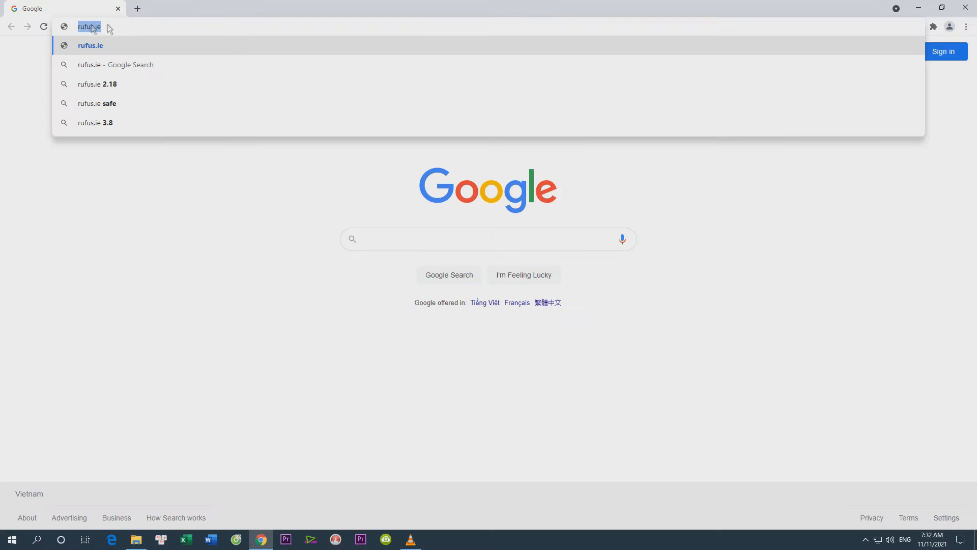
click(284, 63)
key(Return)
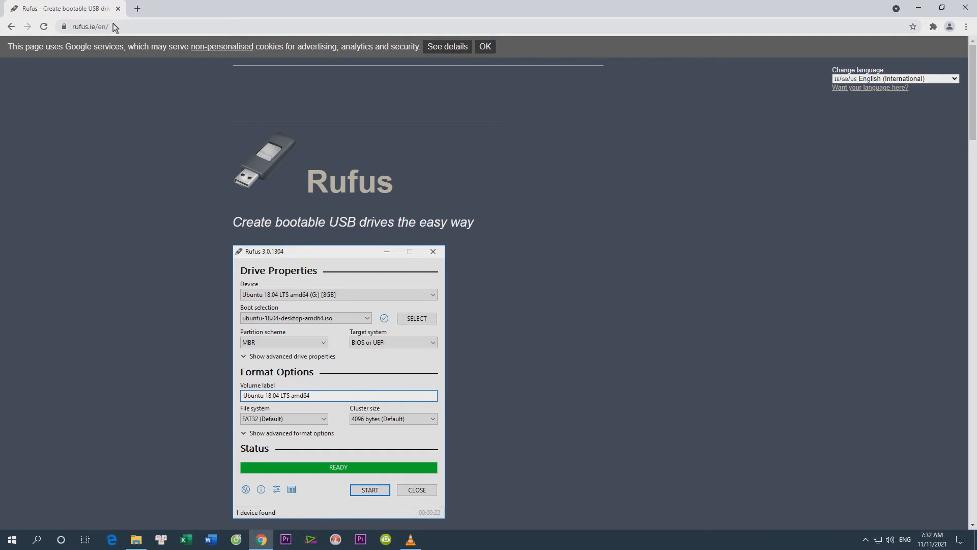
Download Rufus 3.17 as rufus-3.17.exe into the TDMIT folder and show it in that folder
scroll(189, 252, down, 7)
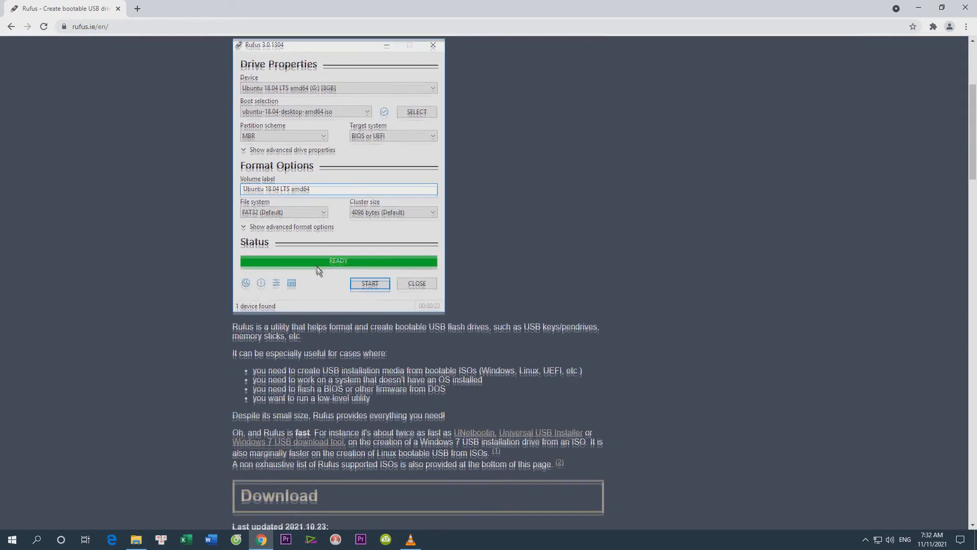
scroll(316, 313, down, 2)
drag(232, 276, 333, 274)
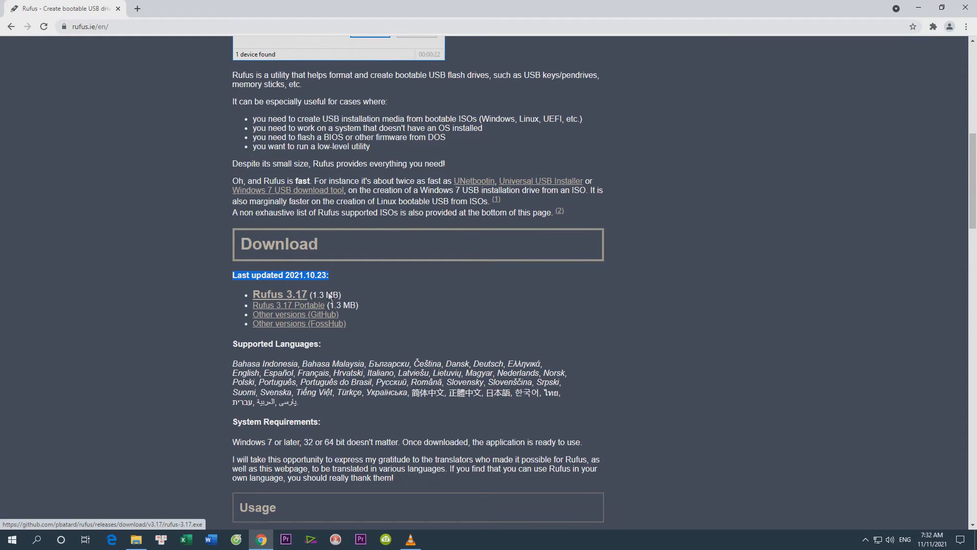
click(289, 298)
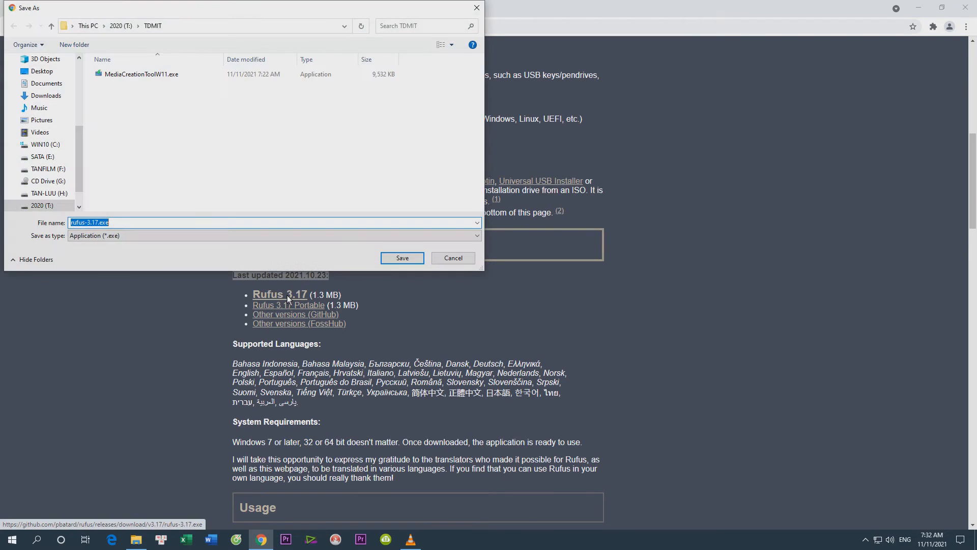
click(398, 258)
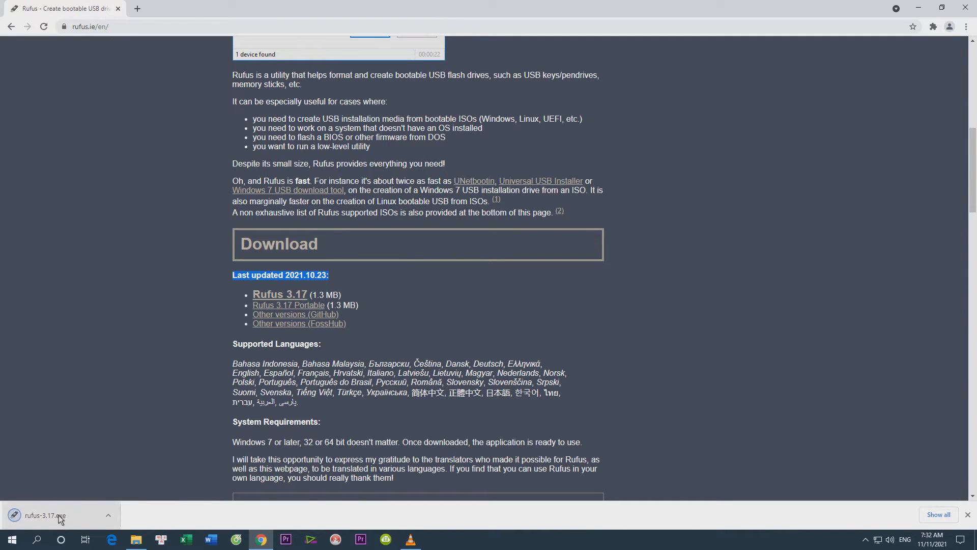
right_click(46, 519)
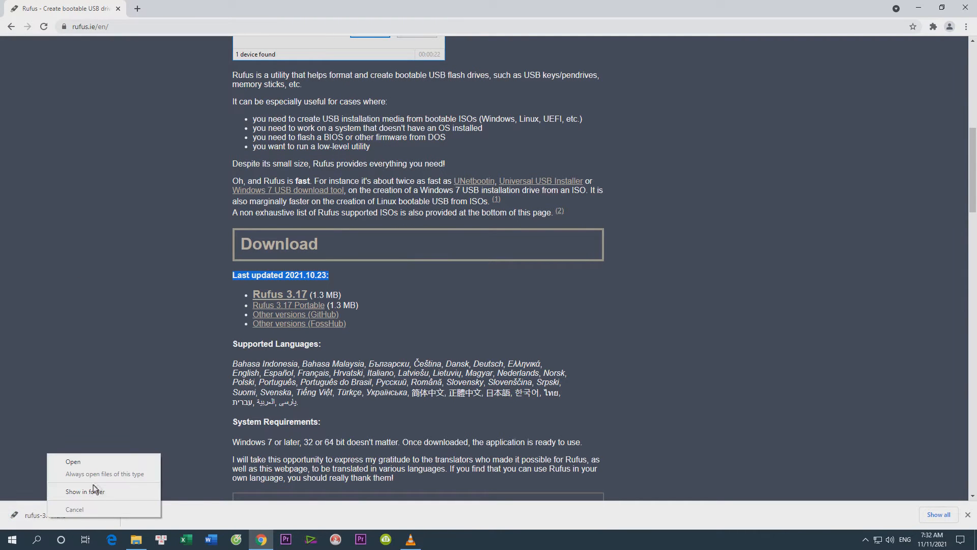
click(96, 512)
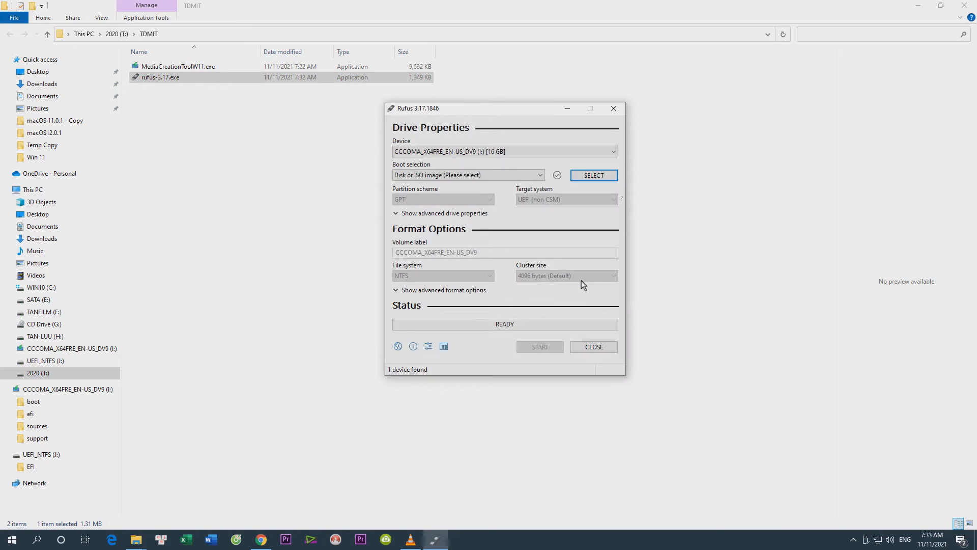
Choose the 16 GB CCCOMA_X64FRE_EN-US_DV9 (I:) drive as the device and load Windows 11-64Bit Ms.iso as the boot image
click(613, 151)
click(518, 158)
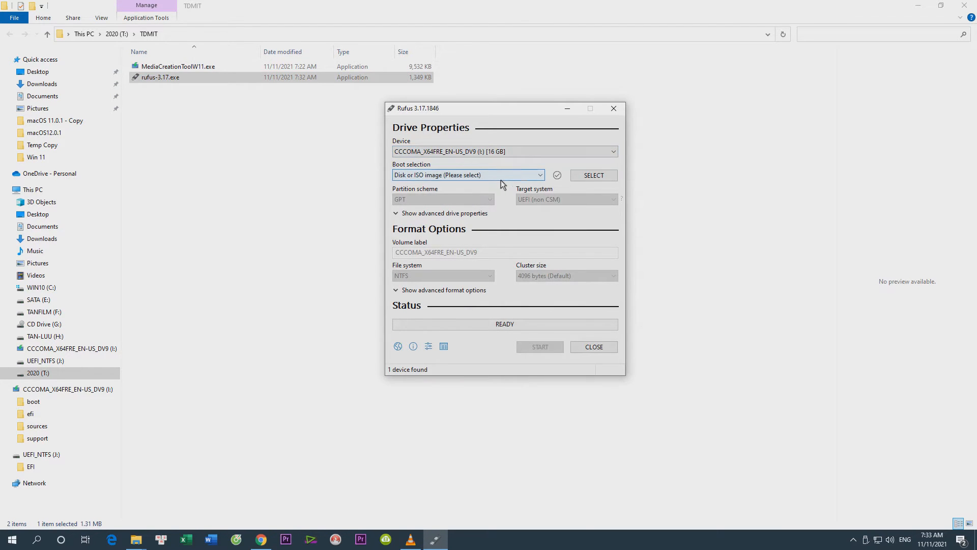
click(594, 175)
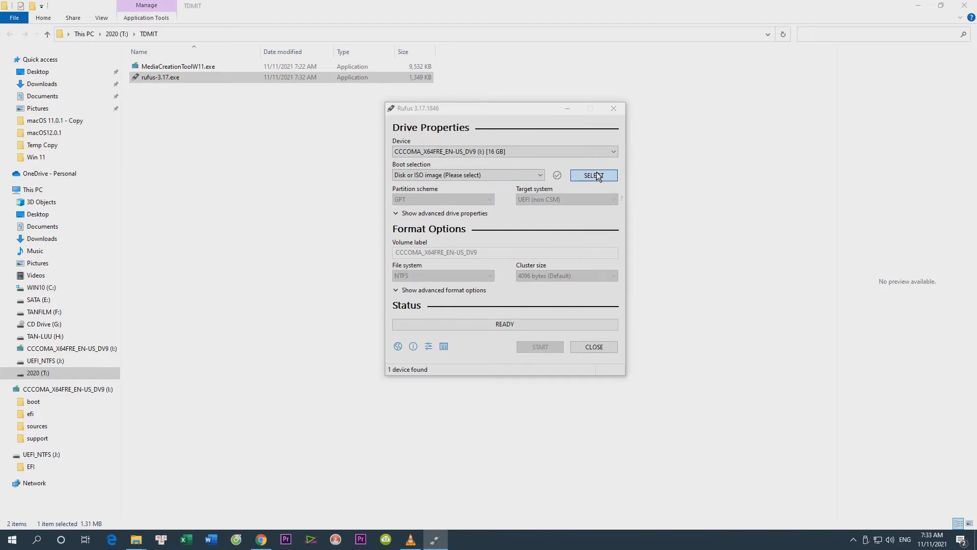
click(510, 292)
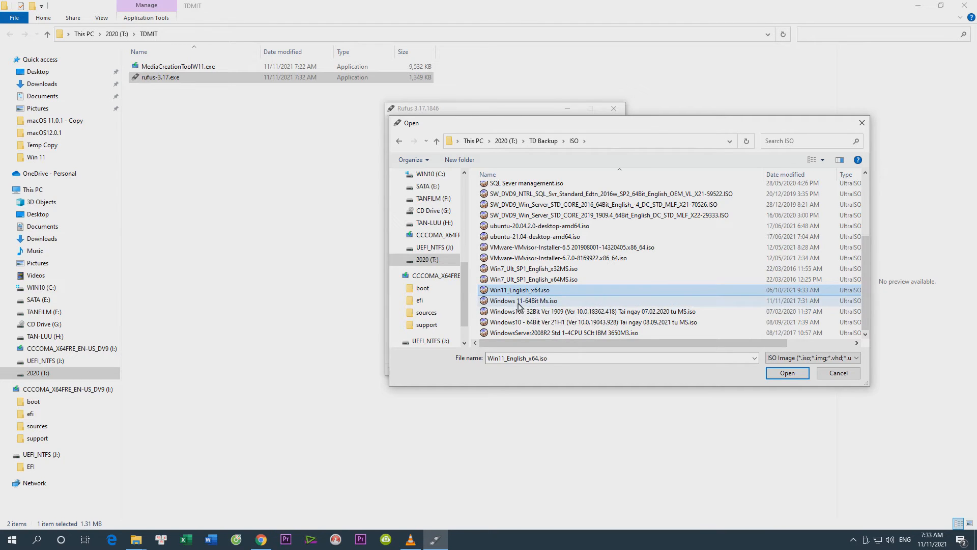
click(519, 302)
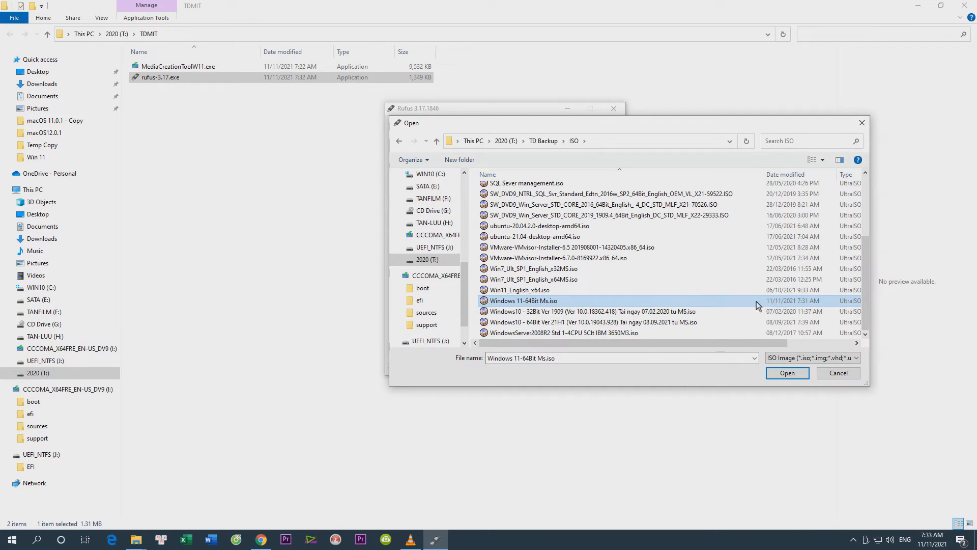
click(787, 373)
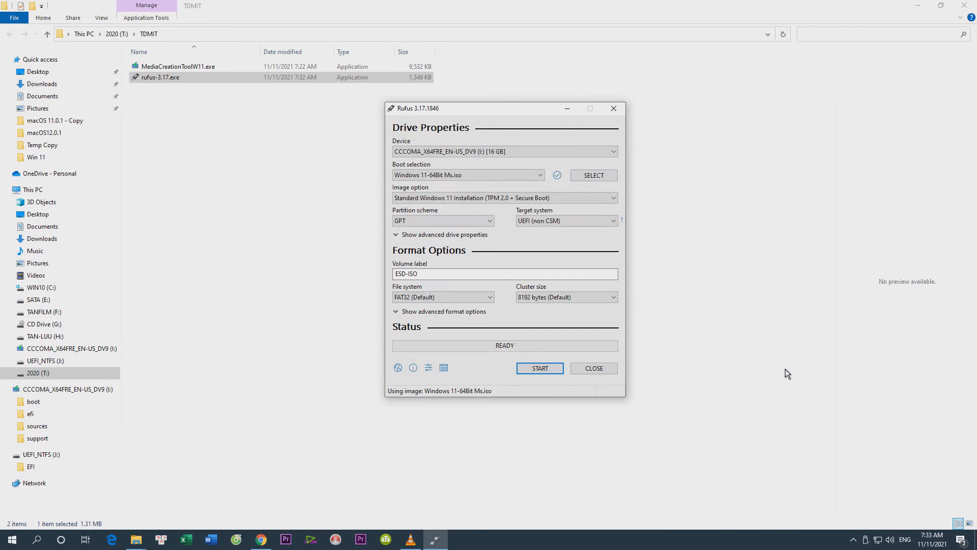
Set the image option to Extended Windows 11 Installation (no TPM / no Secure Boot)
click(517, 199)
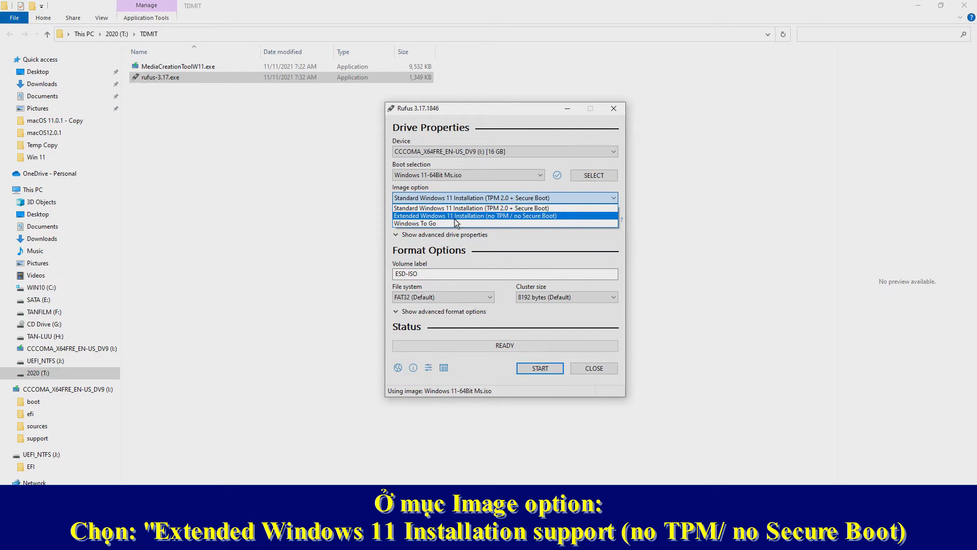
click(450, 216)
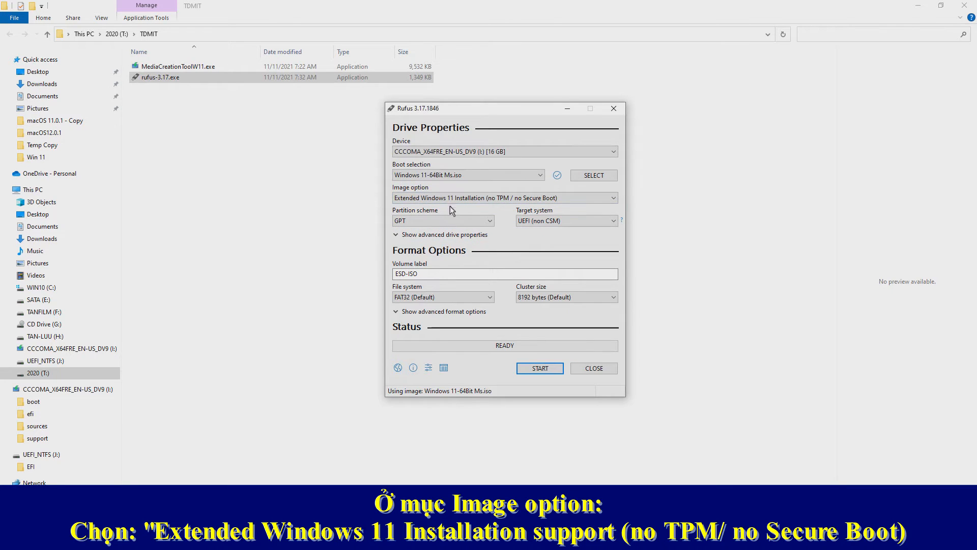
click(427, 198)
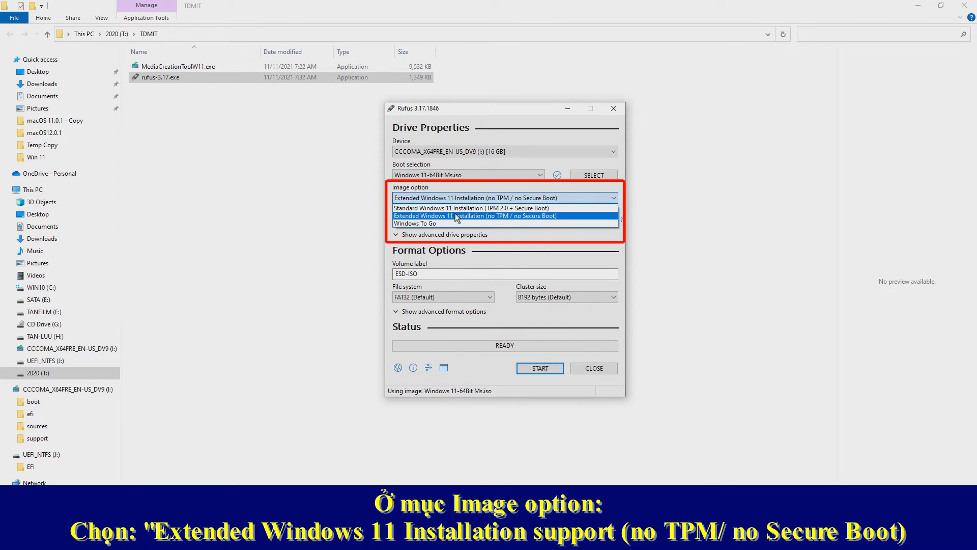
click(419, 216)
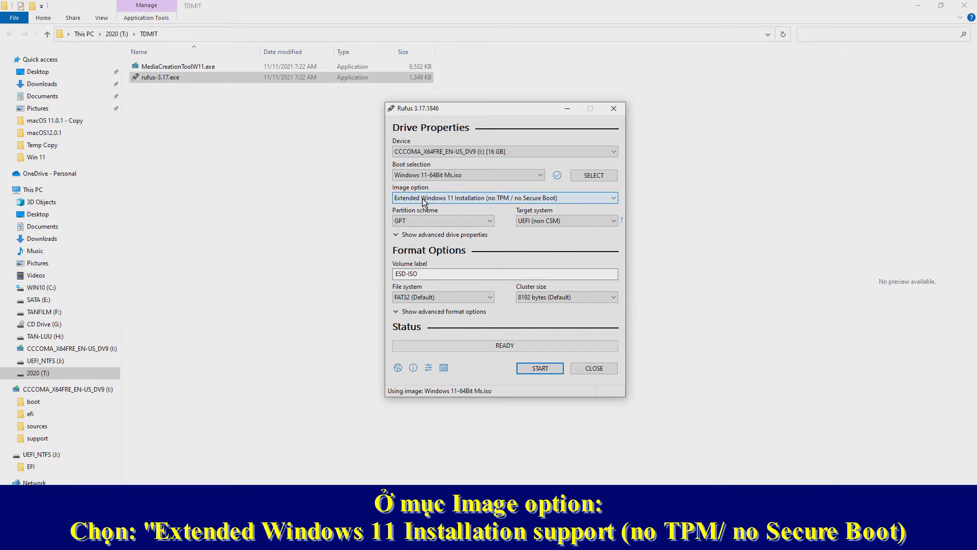
Write the image to the USB drive, accepting the data erasure, and close Rufus and the TDMIT folder window
click(535, 367)
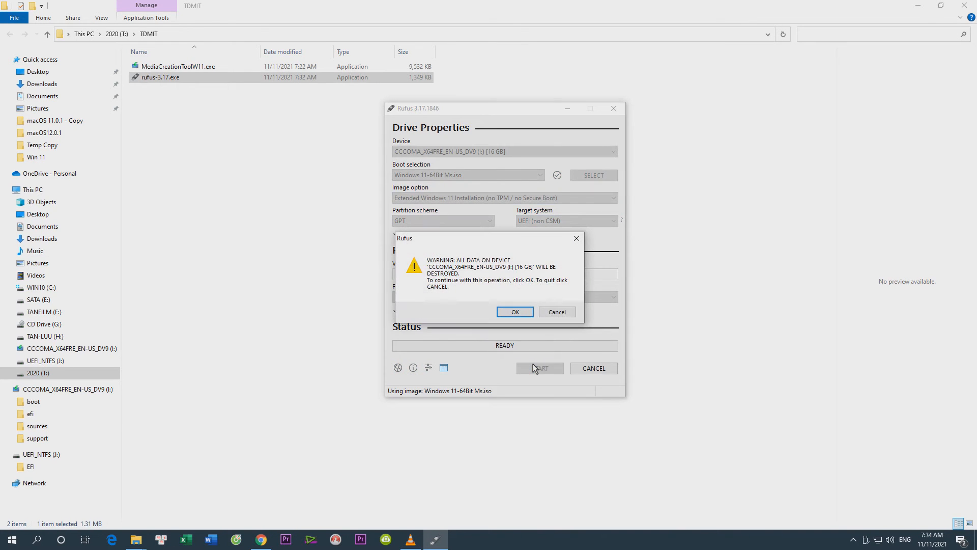
click(516, 312)
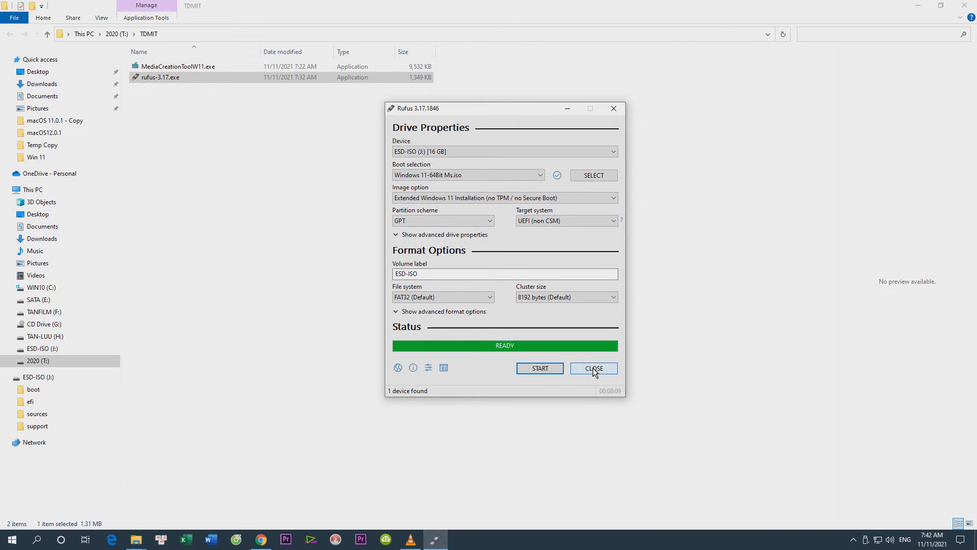
click(594, 369)
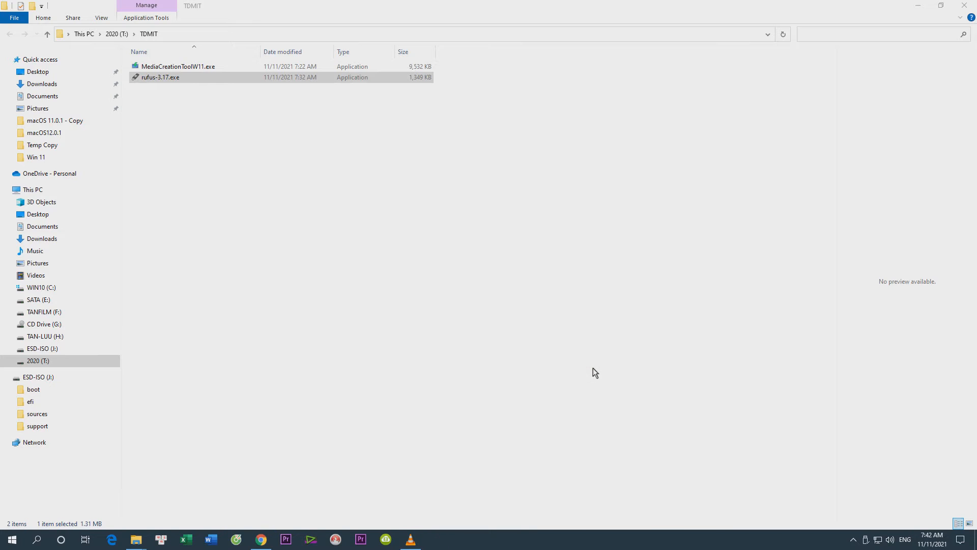
click(970, 5)
click(966, 7)
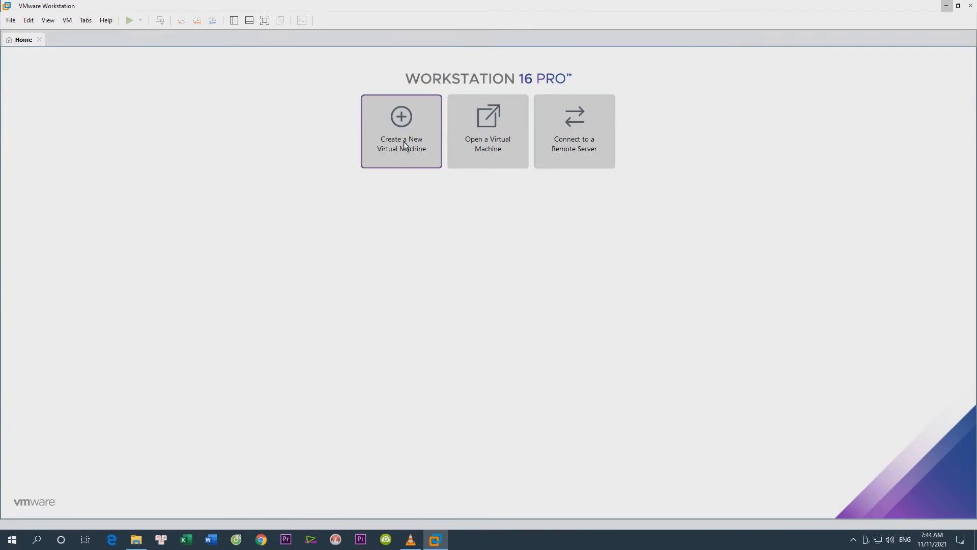
In VMware Workstation, start a new Typical virtual machine using Windows 11-64Bit Ms.iso from T:\TD Backup\ISO as the installer disc image
click(405, 145)
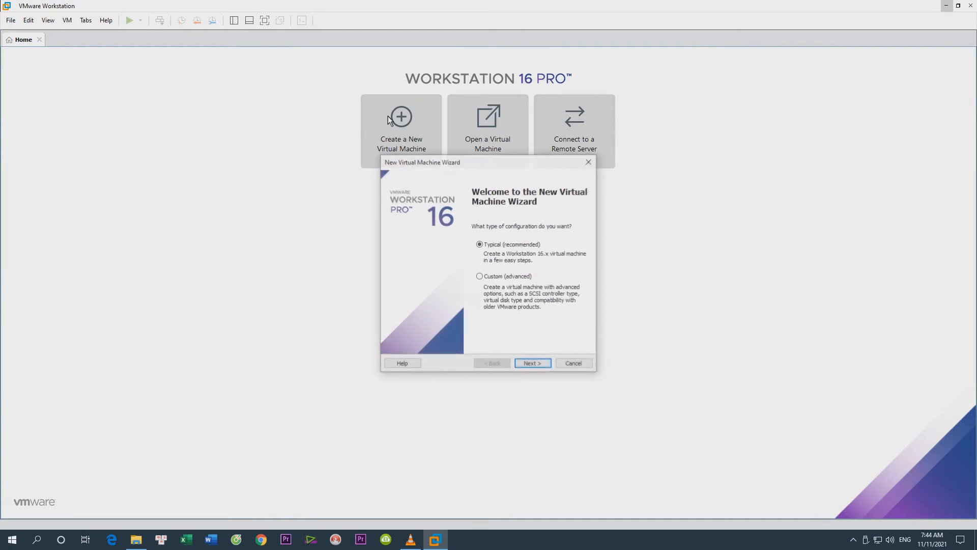
click(533, 363)
click(395, 270)
click(564, 283)
scroll(567, 282, down, 4)
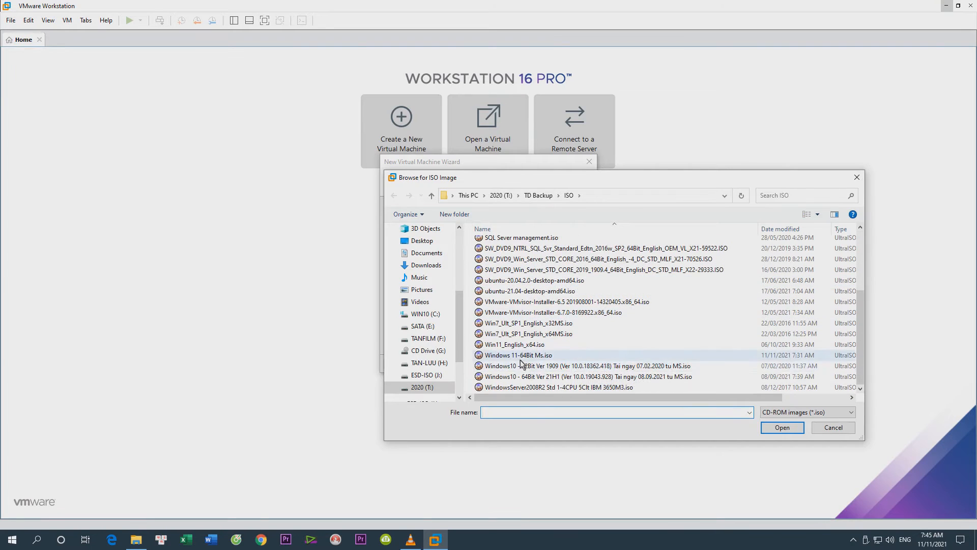
click(567, 356)
click(787, 429)
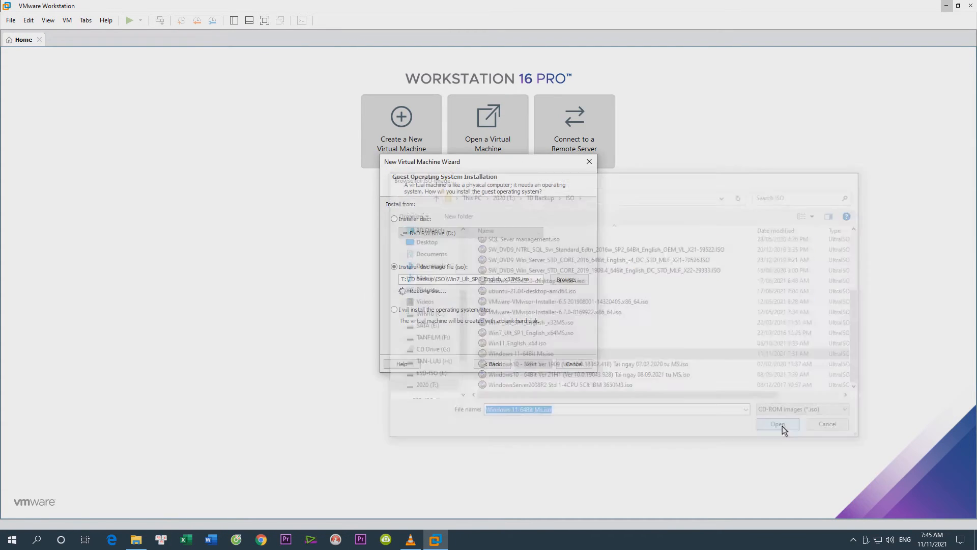
click(536, 365)
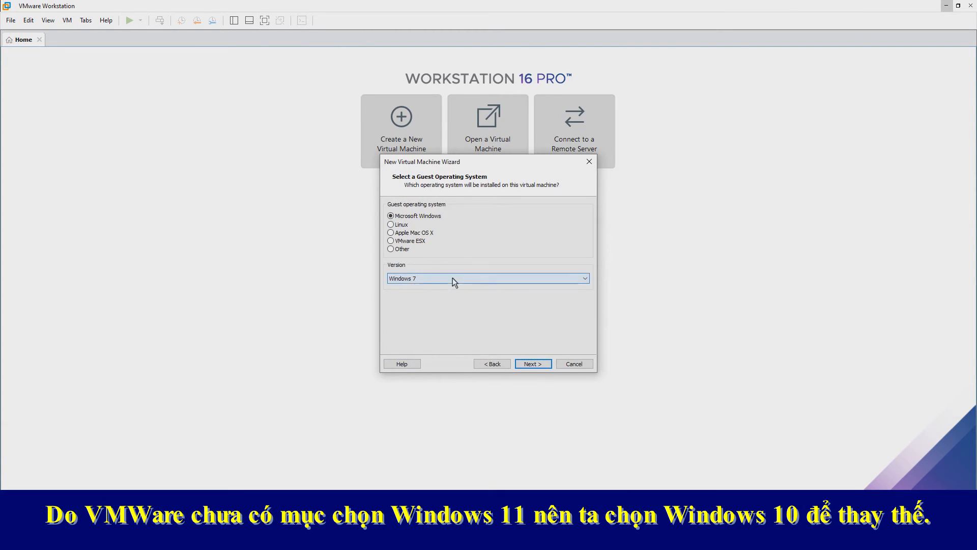
Set the guest operating system version to Windows 10 x64 and continue the wizard
click(453, 278)
scroll(461, 331, up, 2)
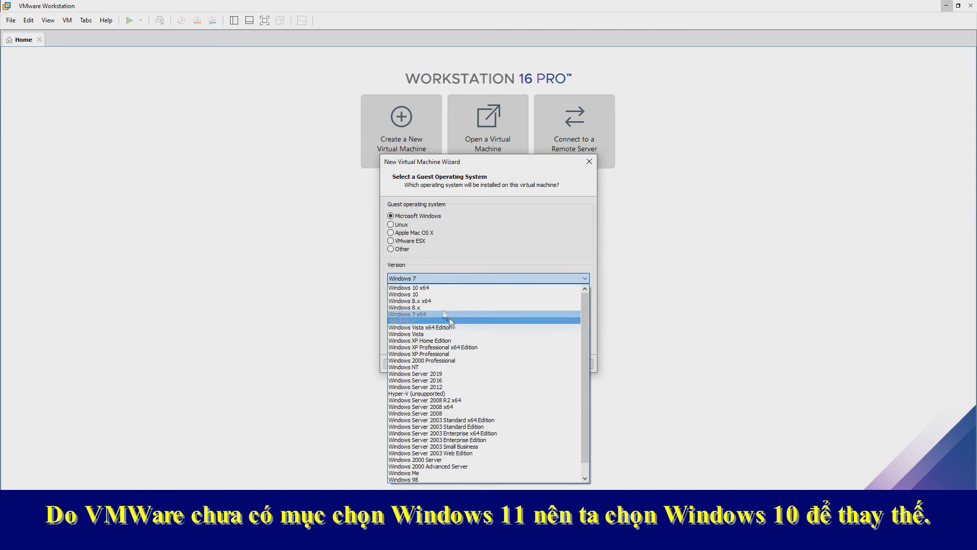
click(433, 287)
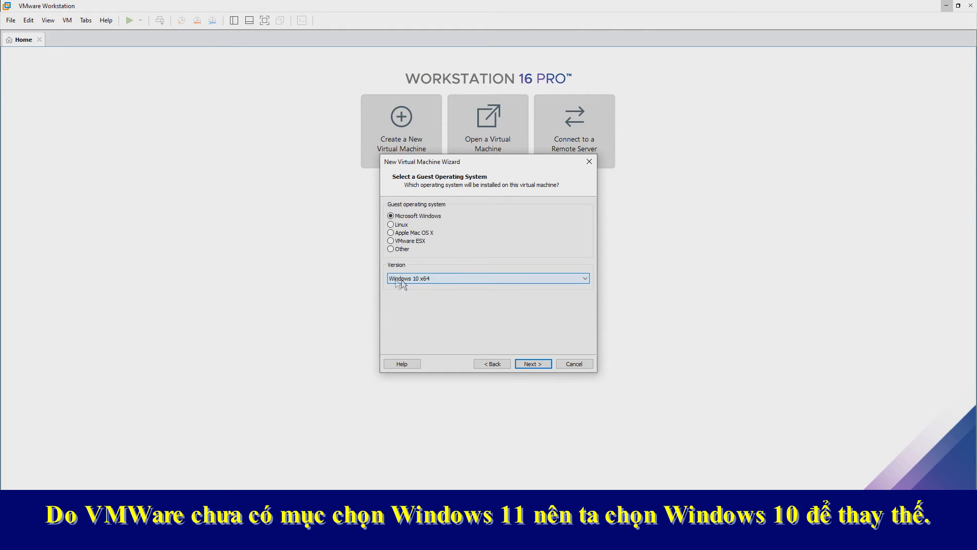
click(533, 363)
Name the virtual machine Windows 11 x64 and store it in a new folder Win11 inside T:\00 VMW
click(418, 218)
click(569, 247)
scroll(473, 271, down, 5)
click(451, 242)
click(476, 243)
click(446, 341)
text(Win11)
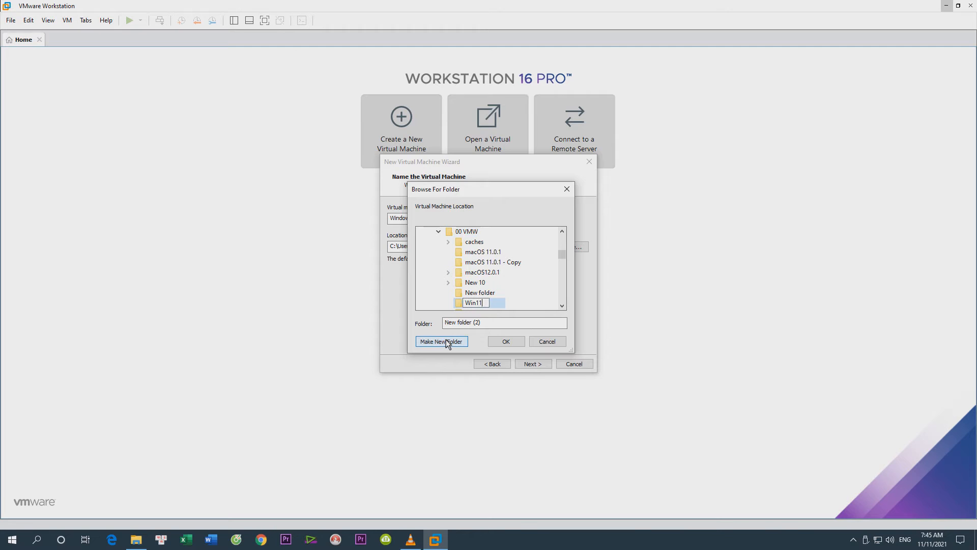
click(504, 340)
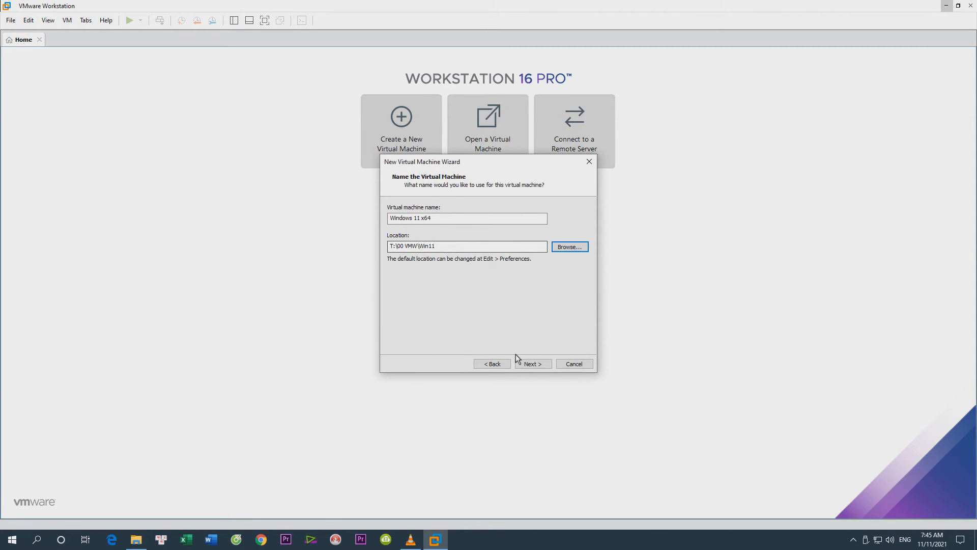
click(532, 363)
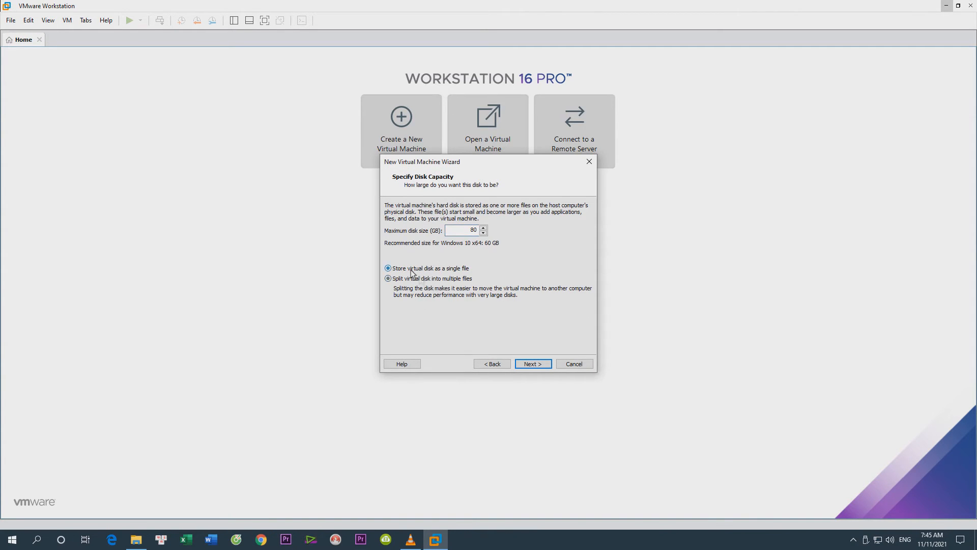
Use an 80 GB disk stored as a single file, allocate 8192 MB of memory, and finish creating the virtual machine
click(526, 365)
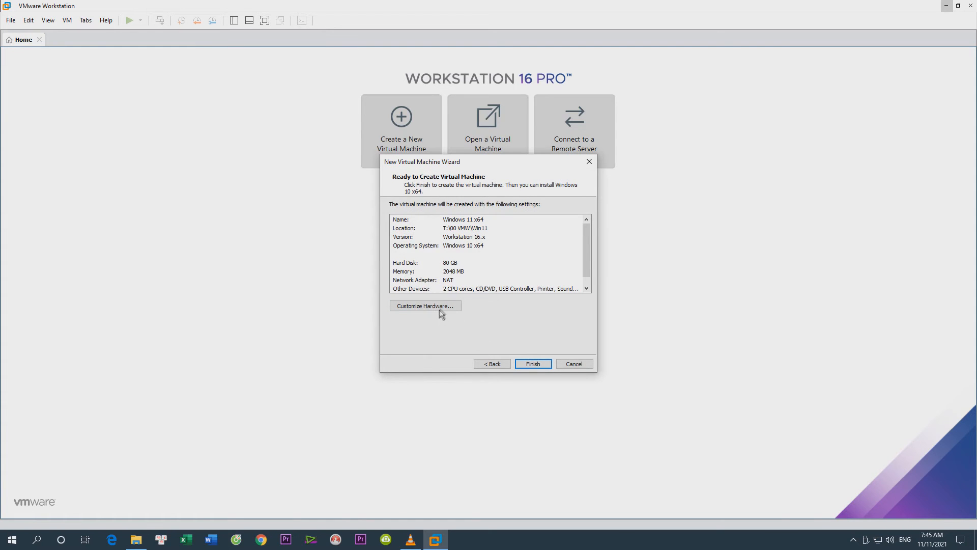
click(426, 305)
drag(504, 213, 503, 196)
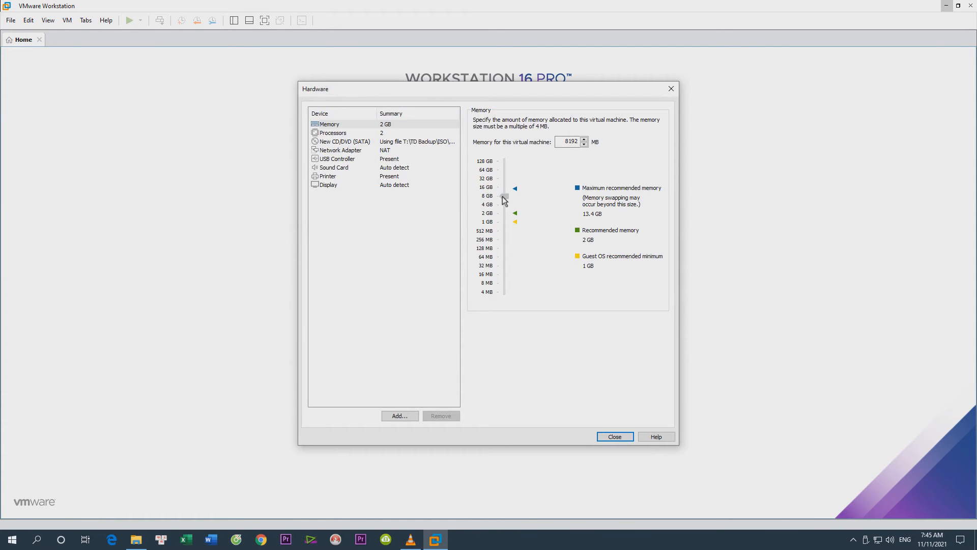
click(622, 437)
click(543, 365)
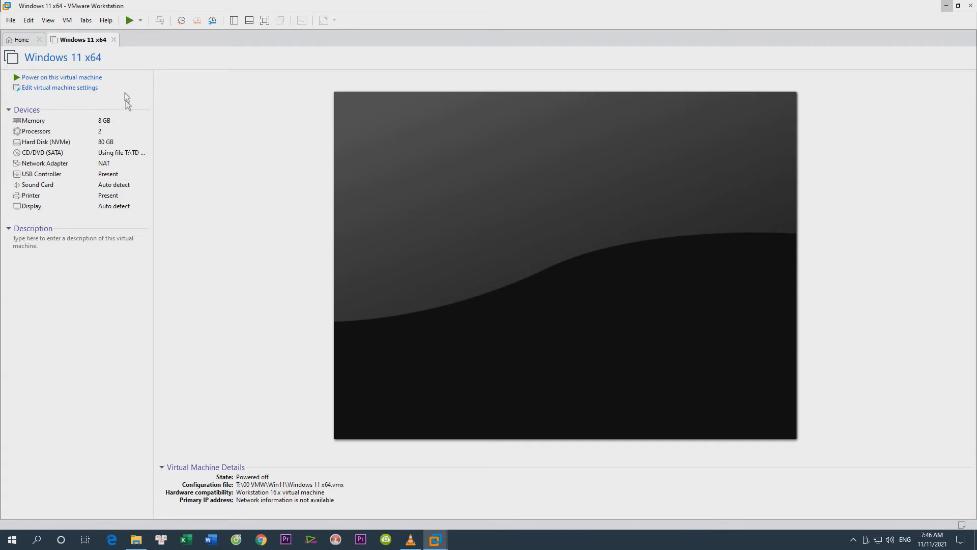
Power on the Windows 11 x64 virtual machine to firmware and enter setup from the Boot Manager
click(140, 22)
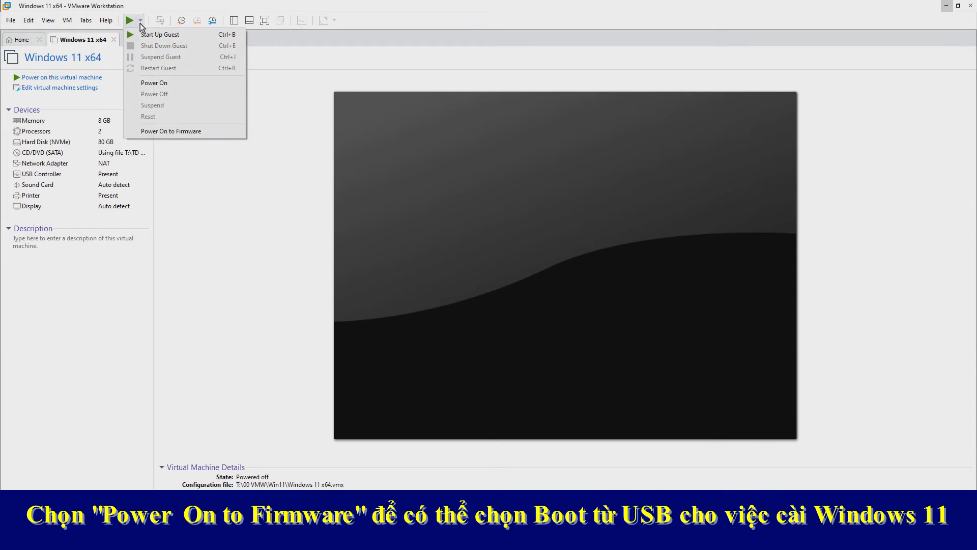
click(197, 132)
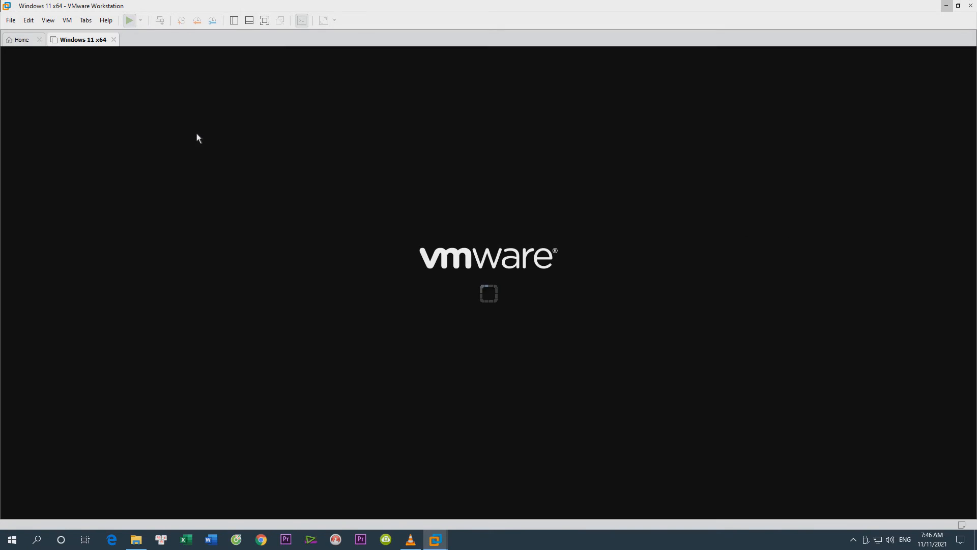
key(Down)
key(Down)
key(Down)
key(Down)
key(Down)
key(Down)
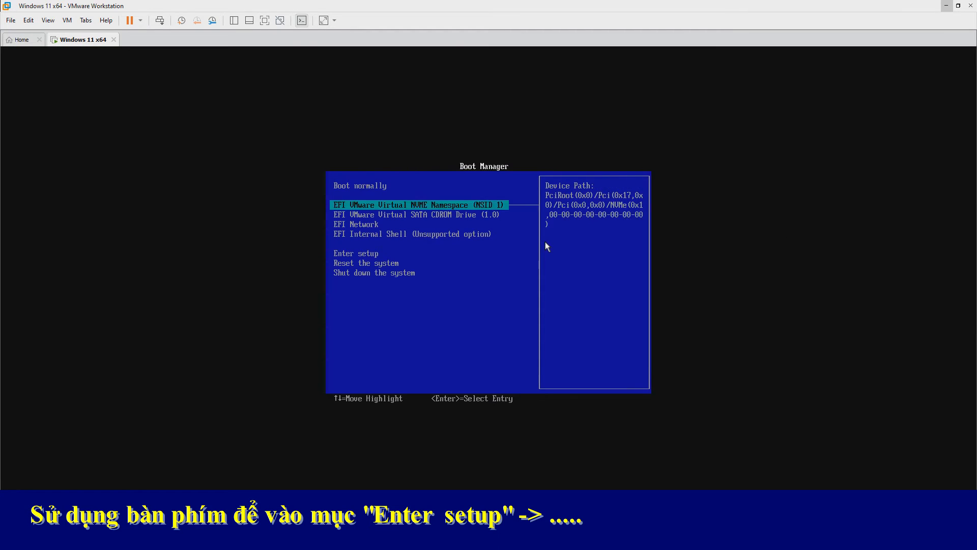
key(Up)
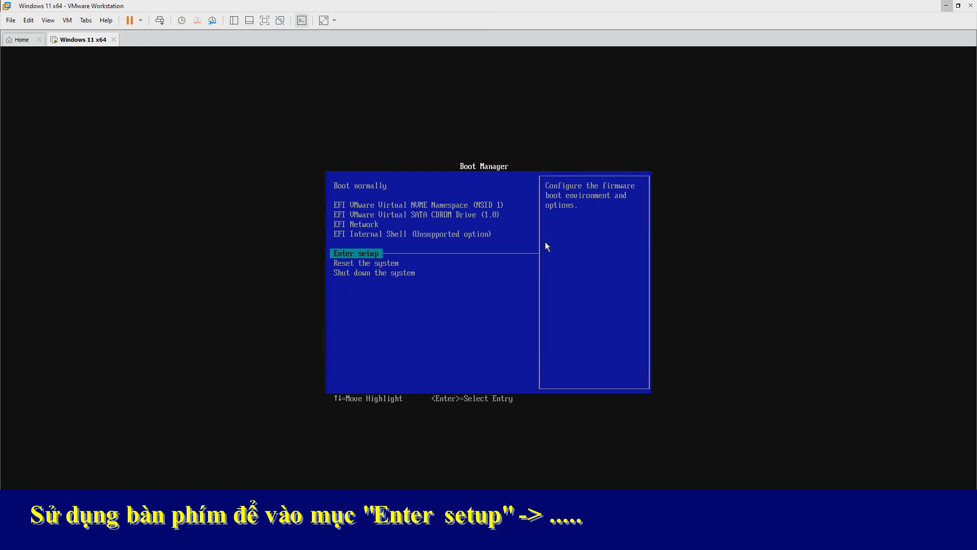
key(Return)
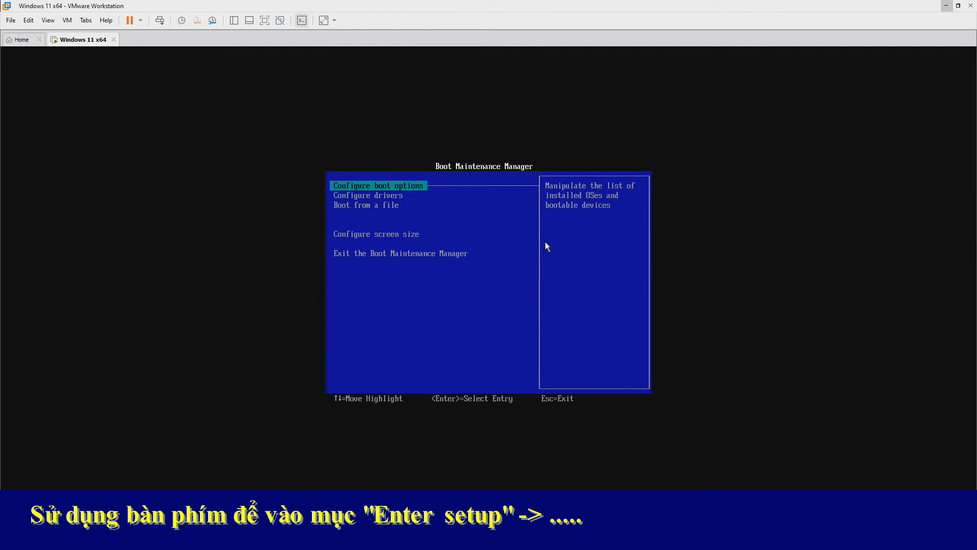
Highlight Boot from a file and connect the Kingston DataTraveler 3.0 USB drive to the virtual machine
key(Down)
key(Down)
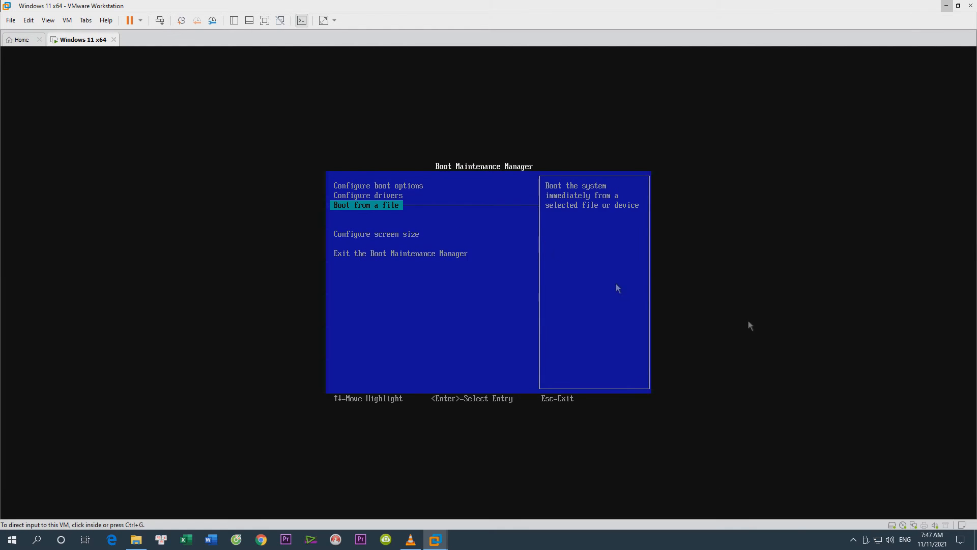
right_click(946, 524)
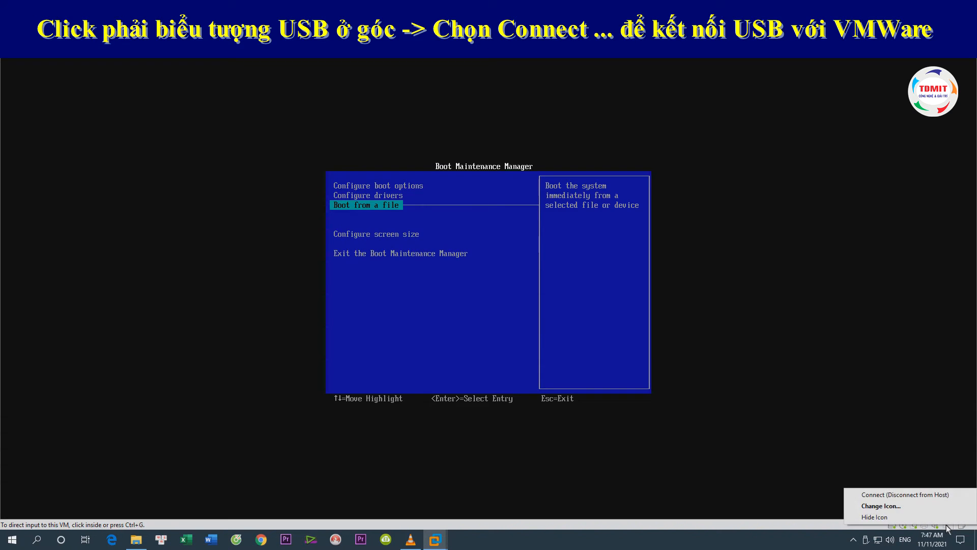
click(882, 495)
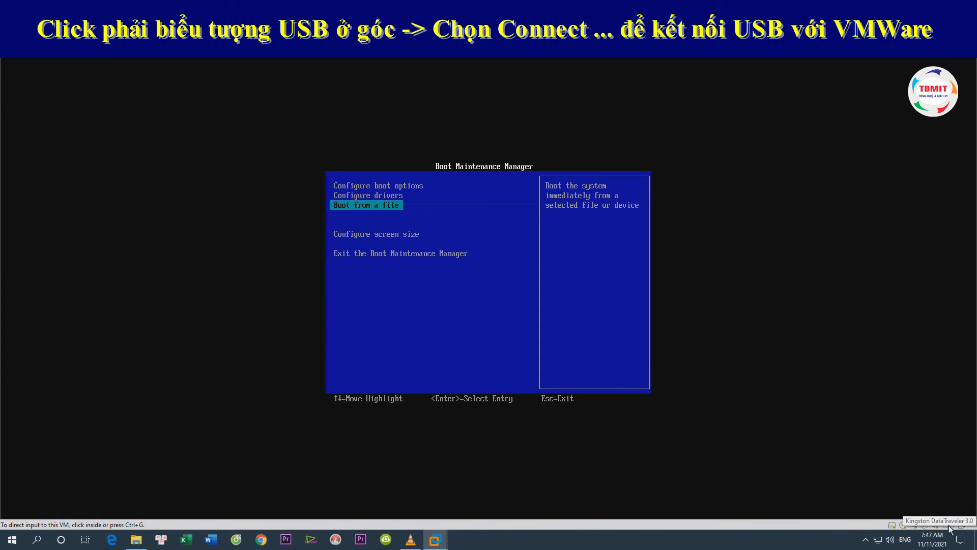
right_click(949, 527)
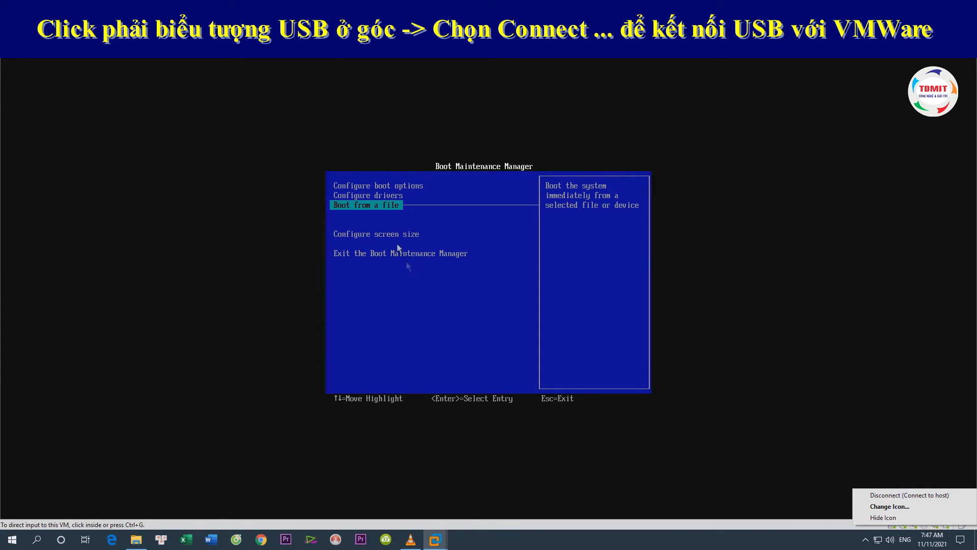
click(382, 216)
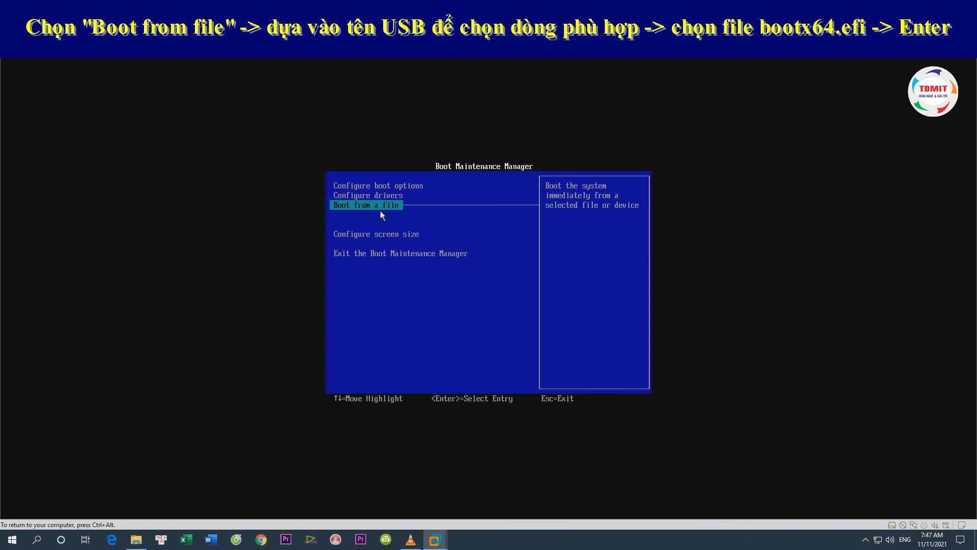
Boot the virtual machine from bootx64.efi in the efi\boot folder of the ESD-ISO USB volume
key(Return)
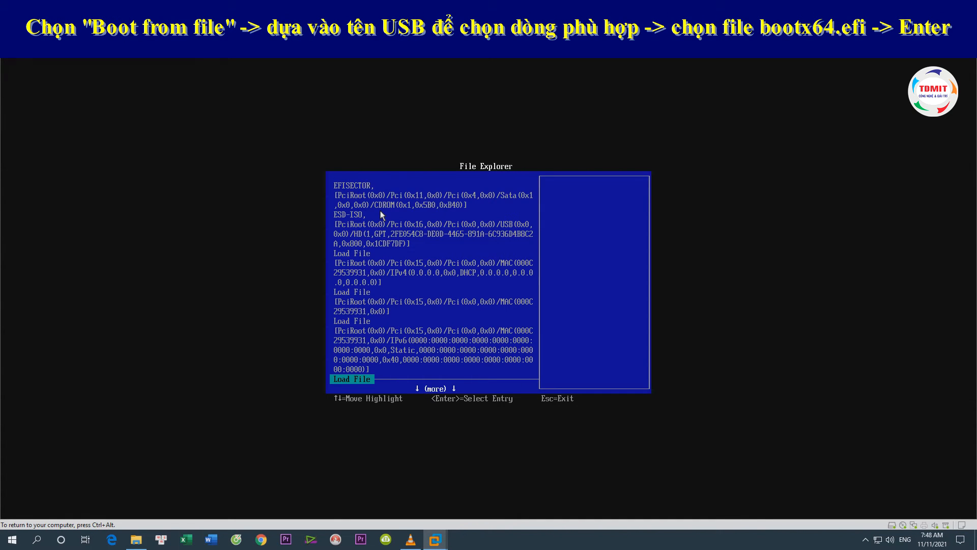
key(Up)
key(Up)
key(Up)
key(Up)
key(Up)
key(Down)
key(Return)
key(Down)
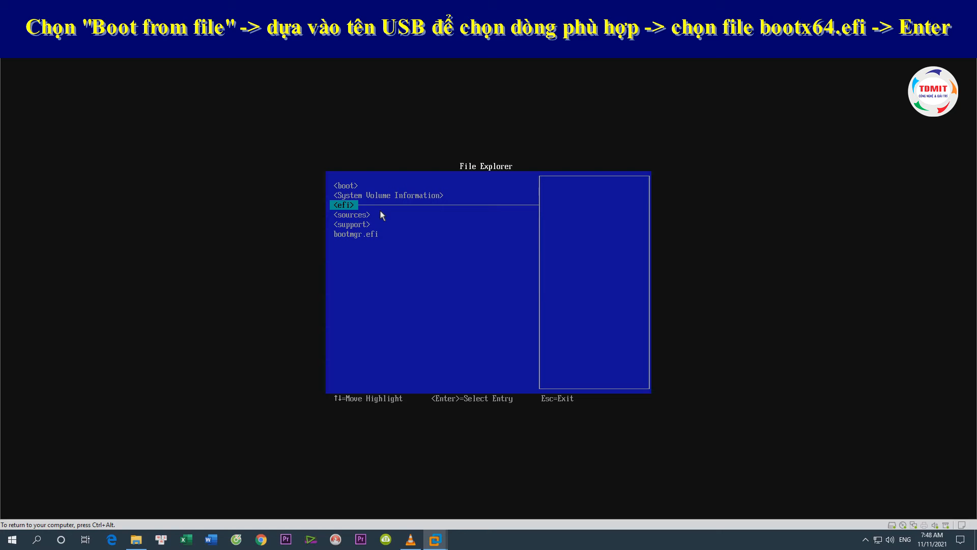
key(Return)
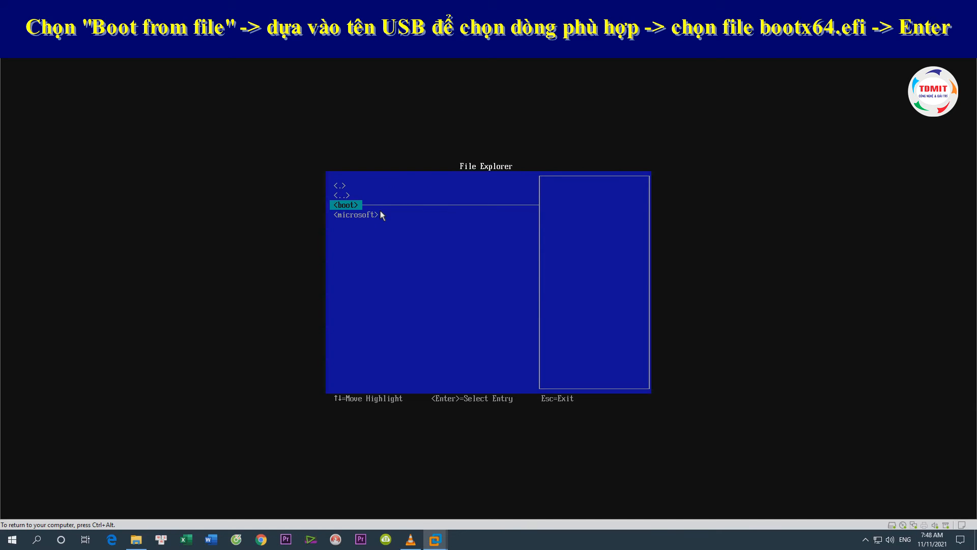
key(Return)
key(Return)
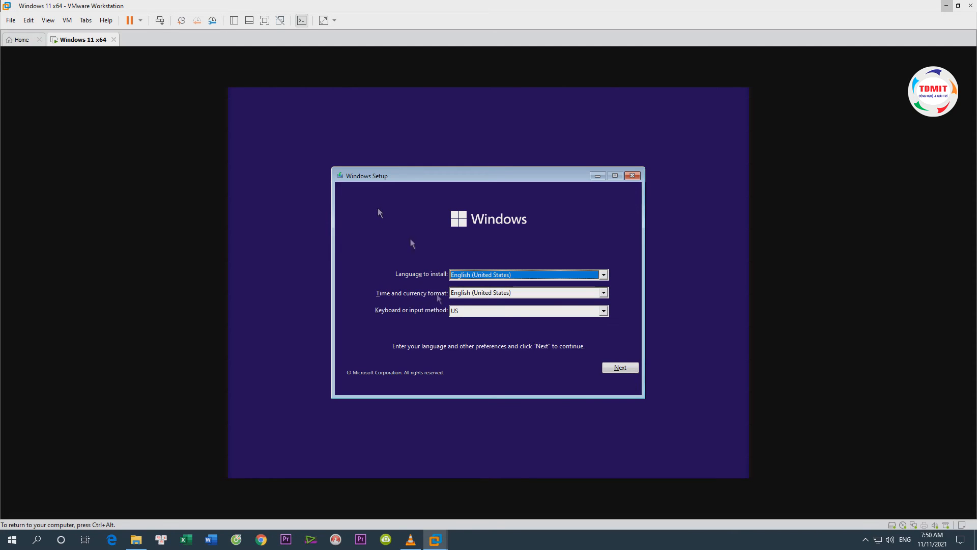
Start the Windows installation with the default language settings and no product key, selecting Windows 11 Pro as the edition
click(621, 368)
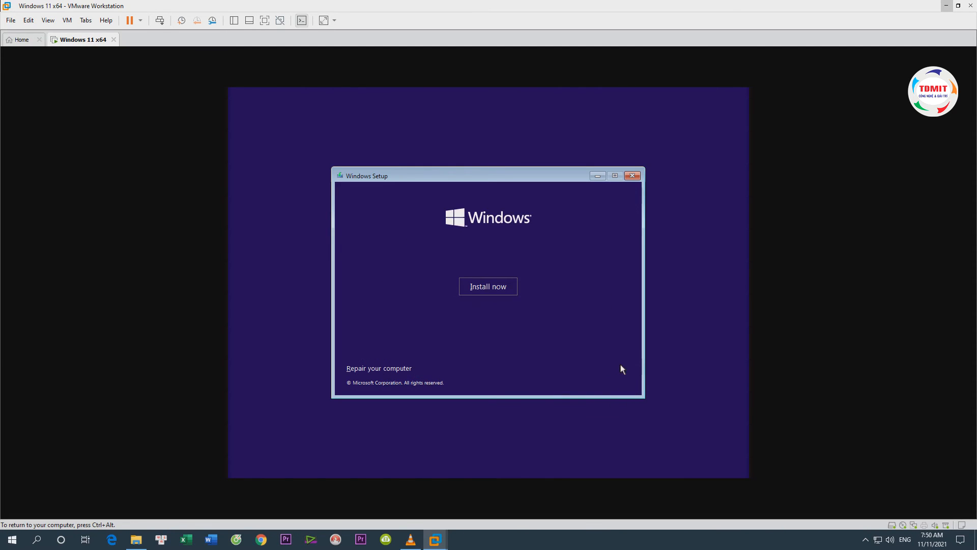
click(489, 294)
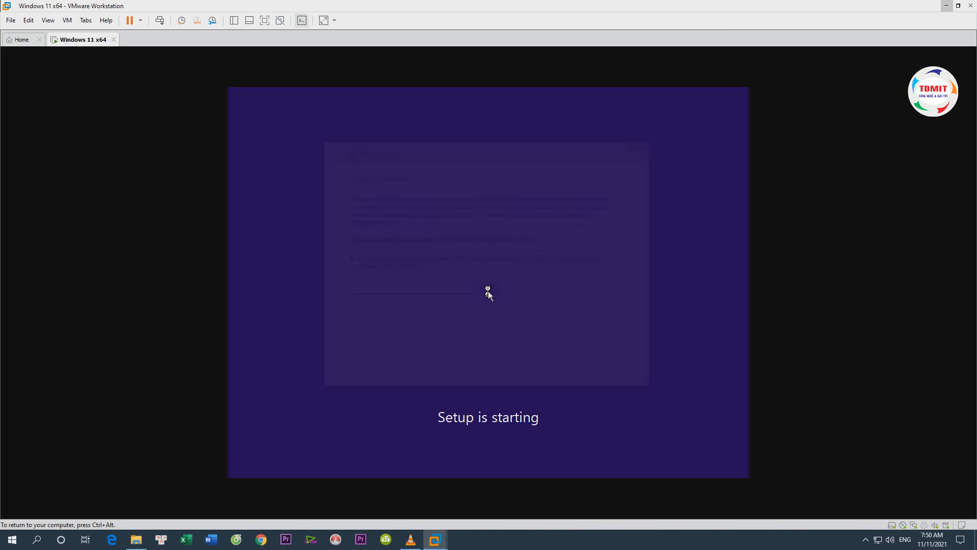
click(534, 371)
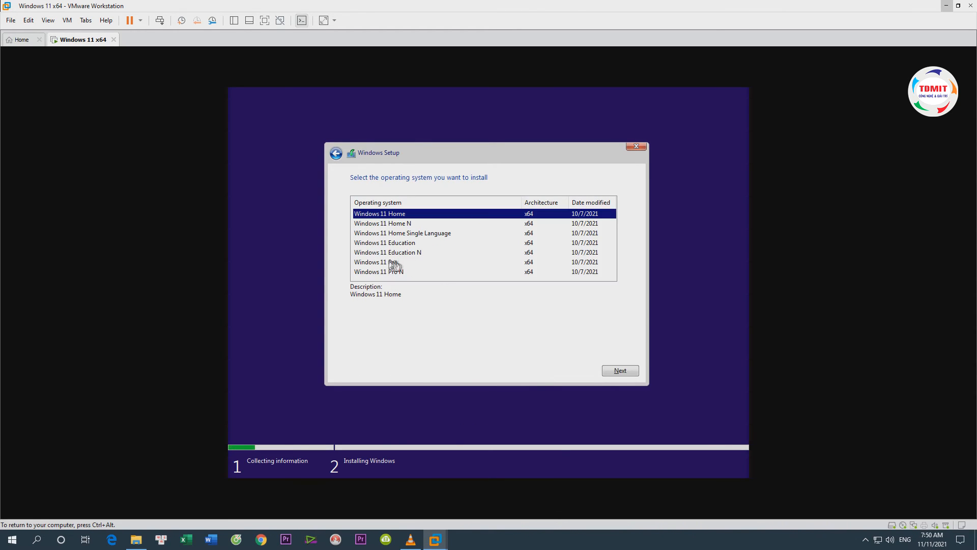
click(396, 263)
click(613, 370)
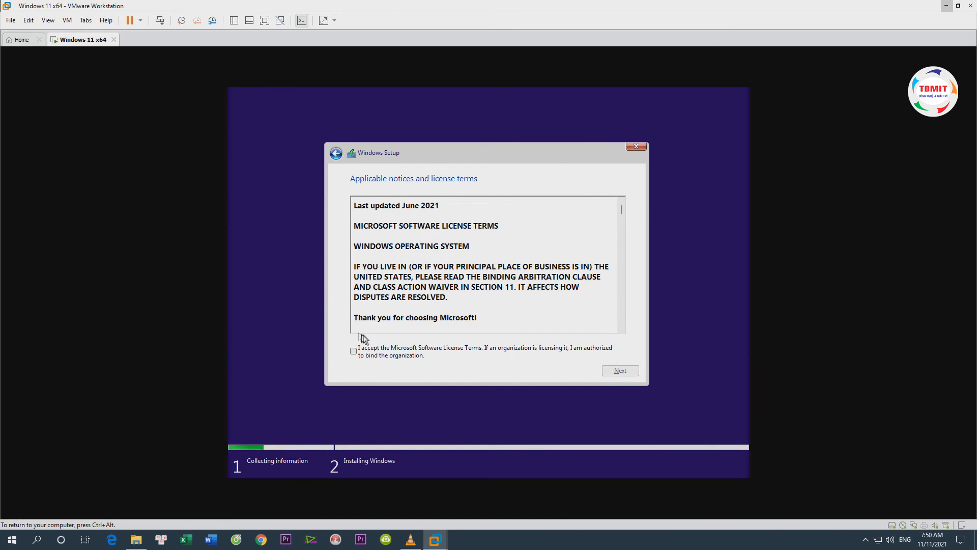
Accept the license terms and start a custom installation on the Drive 0 unallocated space
click(365, 351)
click(612, 372)
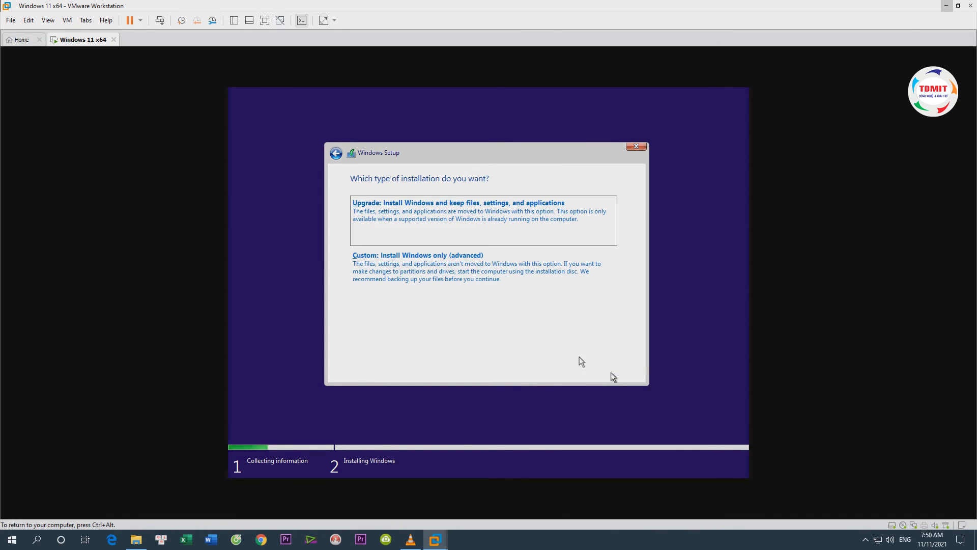
click(383, 273)
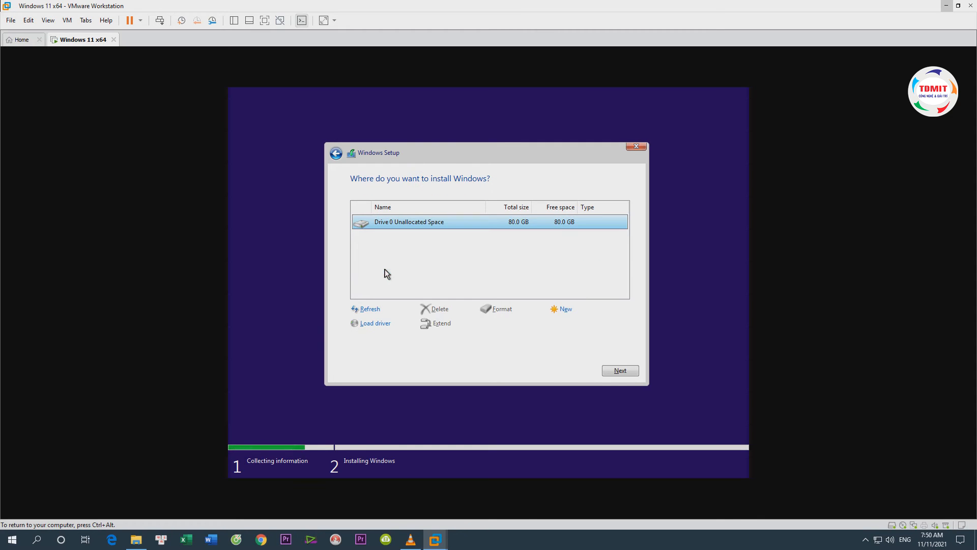
click(627, 370)
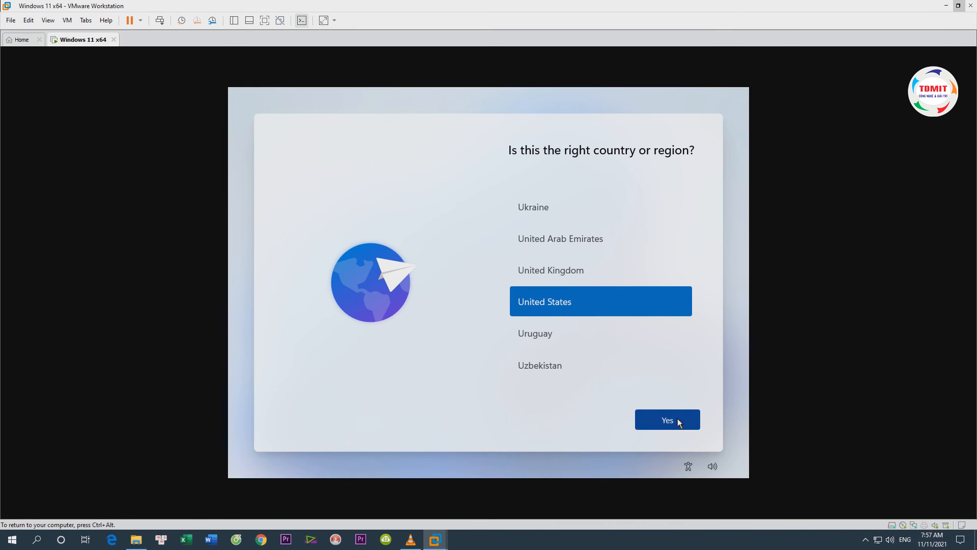
Confirm United States as the region and US as the keyboard layout, without adding a second layout
click(670, 423)
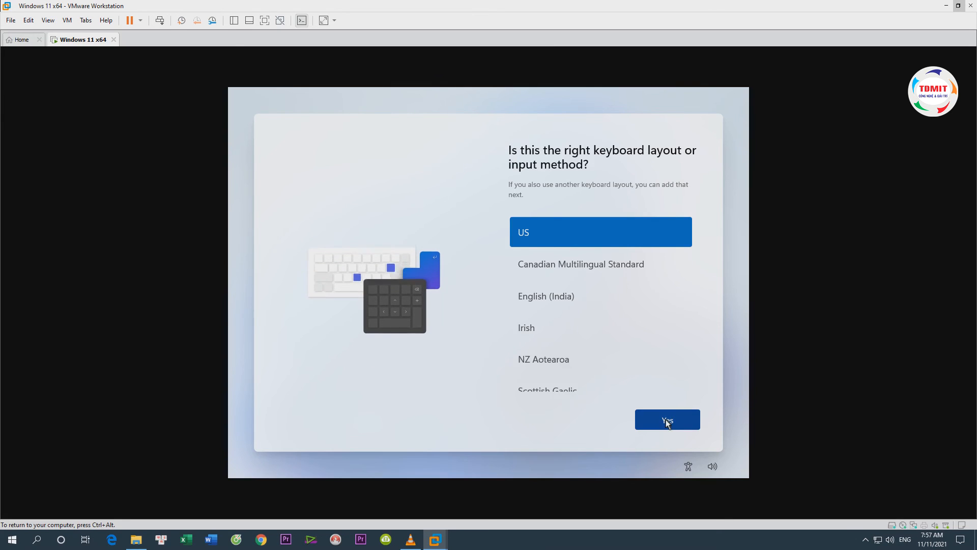
click(666, 419)
click(661, 421)
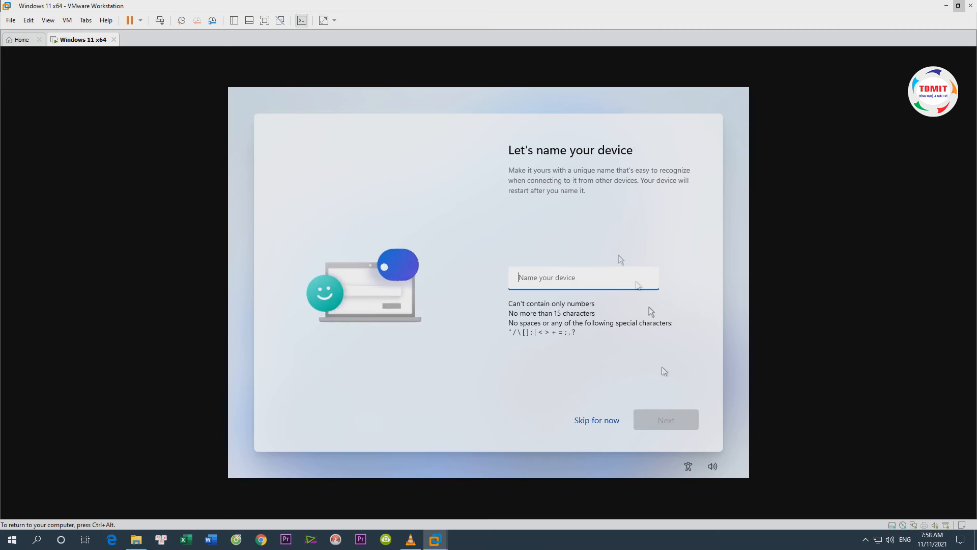
Name the device TDMIT-PC and continue the setup
text(TDMIT)
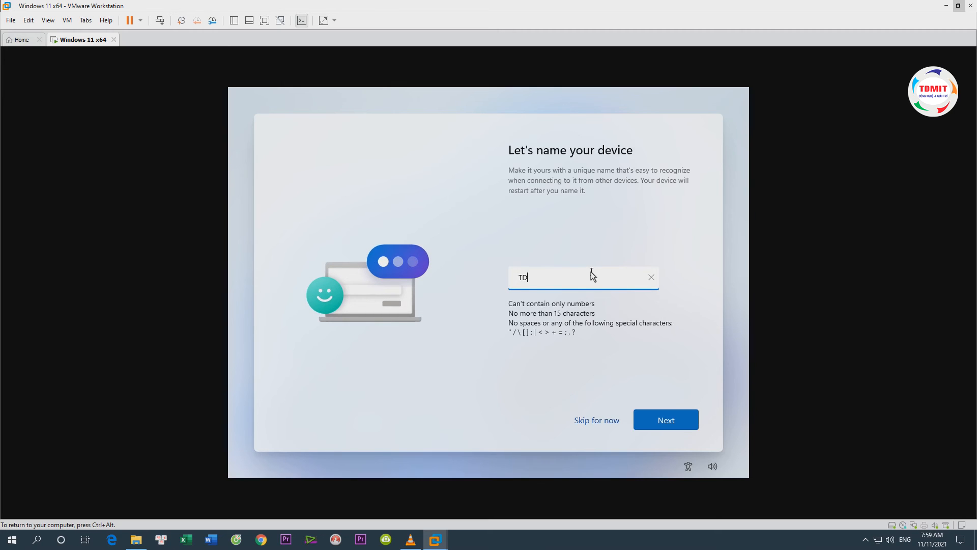
text(-PC)
click(672, 420)
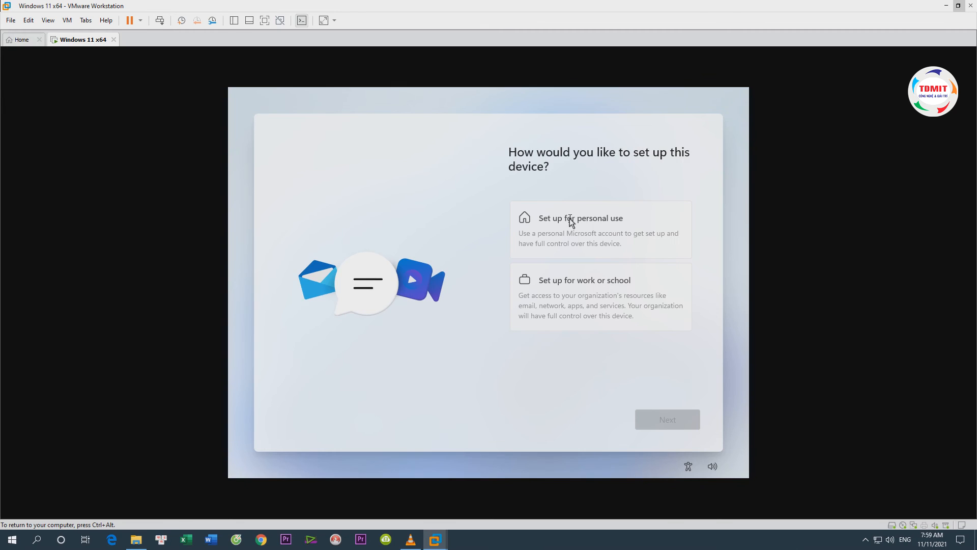
Choose how the device is set up and check the Microsoft account page for its sign-in choices
click(569, 219)
click(677, 418)
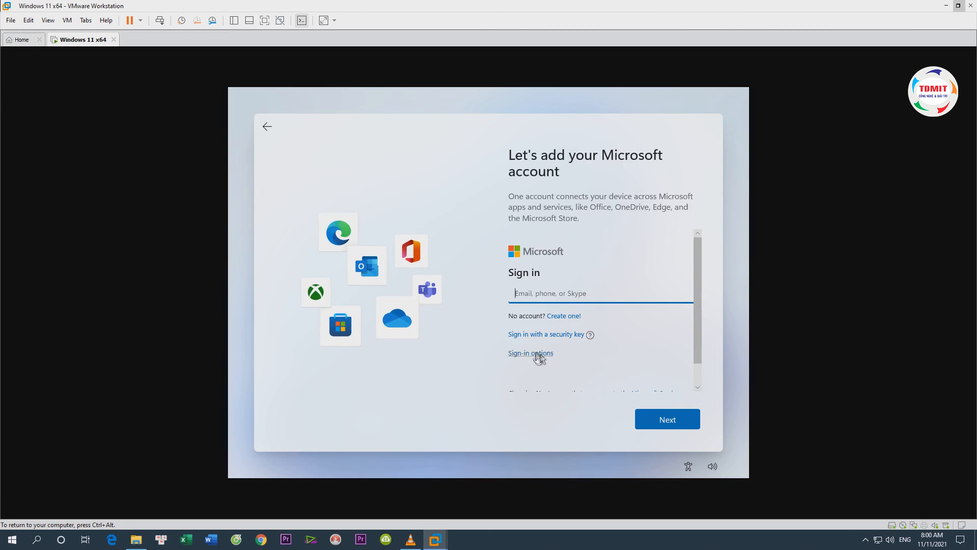
scroll(696, 365, down, 1)
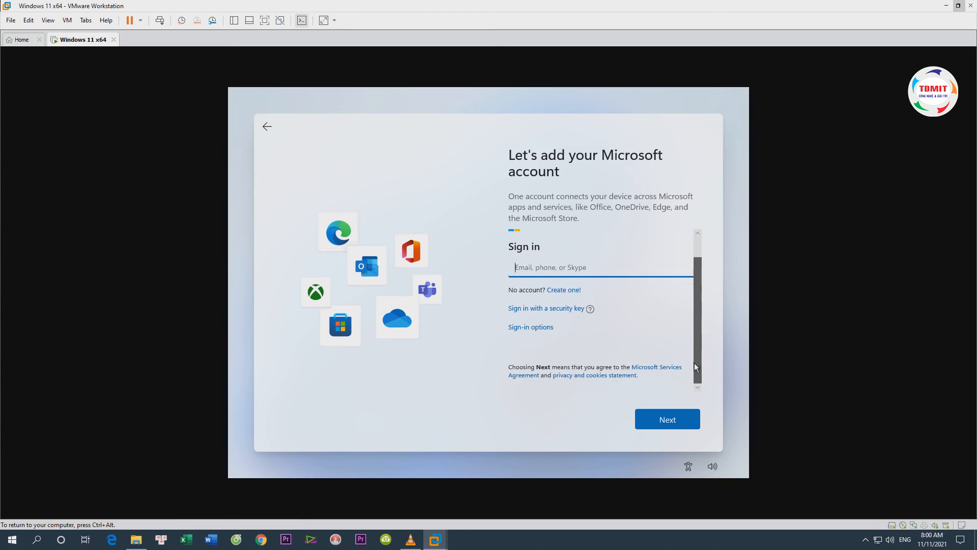
scroll(697, 356, up, 1)
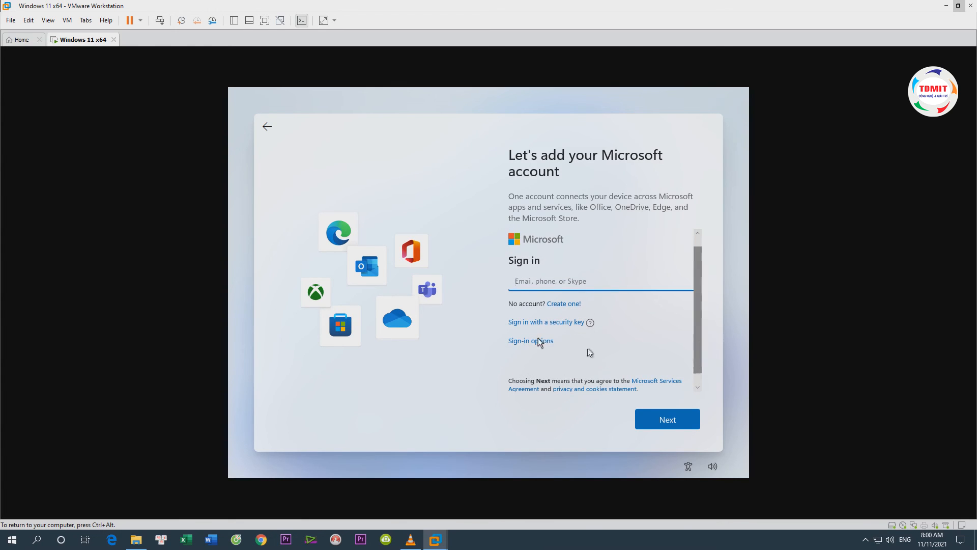
Disconnect the virtual machine's network adapter and go back from the Microsoft account page to create an offline account
key(ctrl+alt)
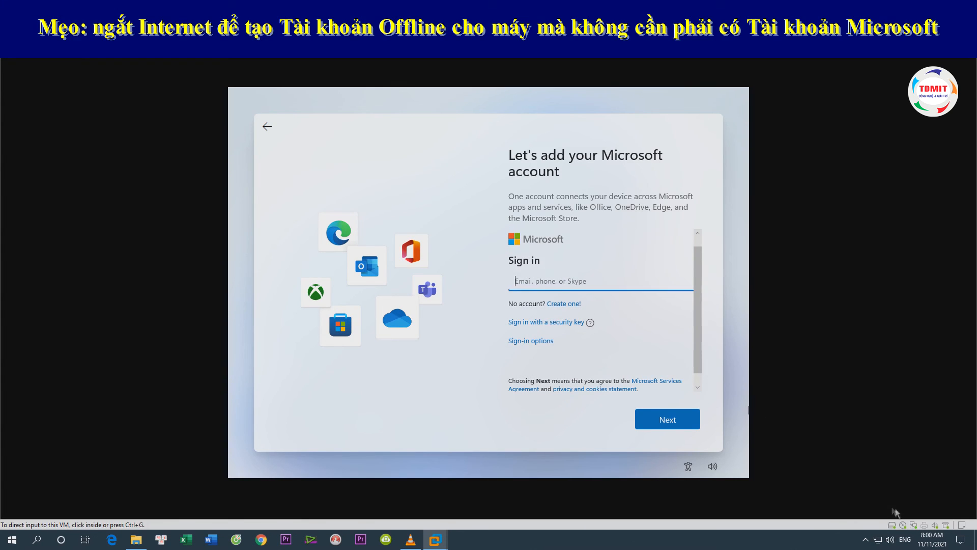
click(915, 524)
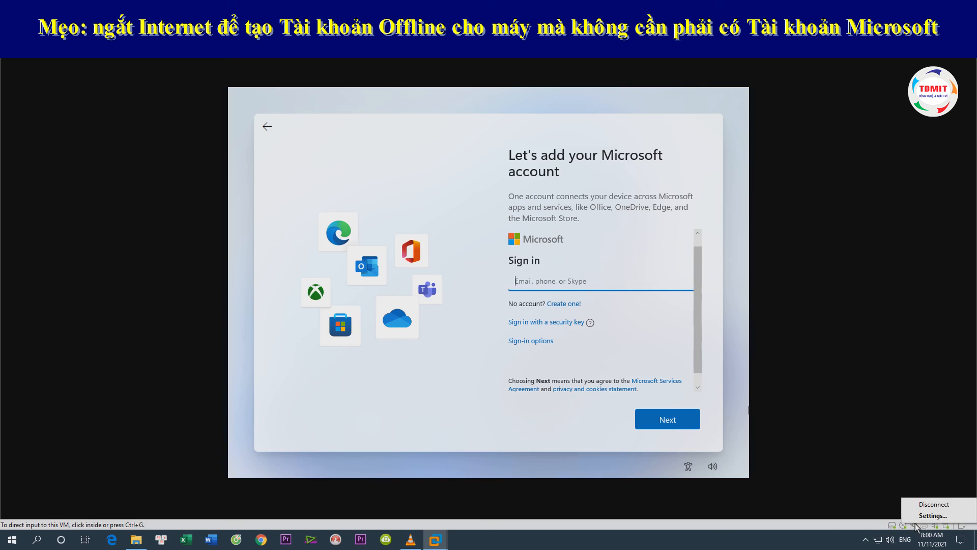
click(935, 505)
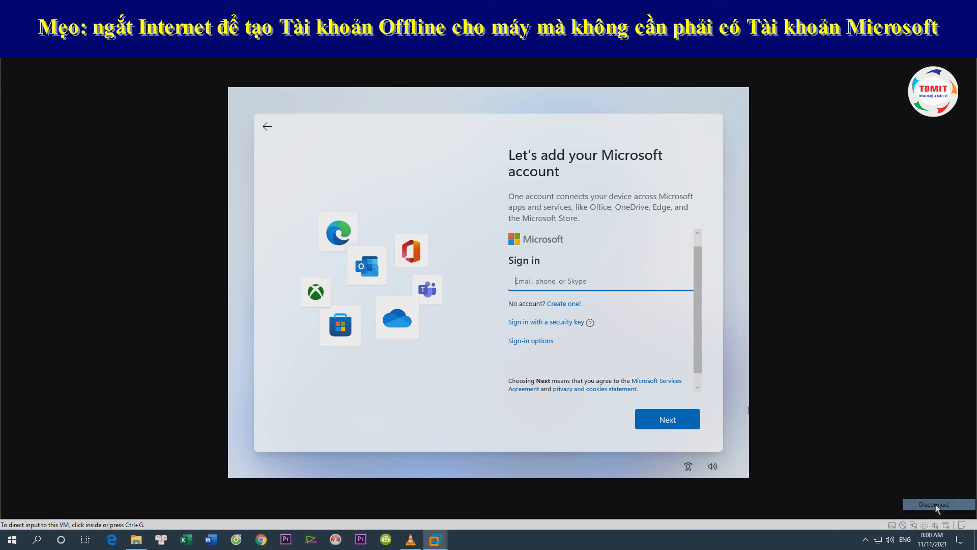
click(913, 525)
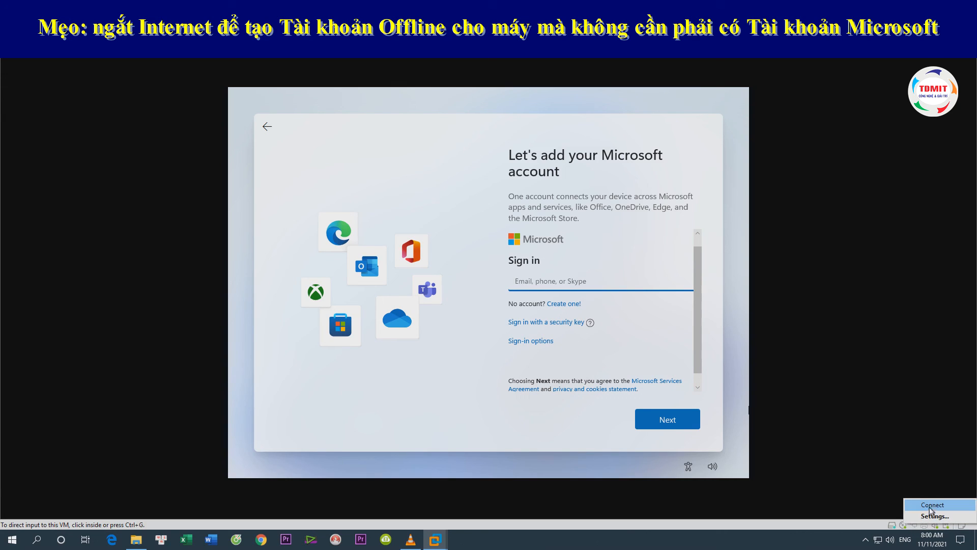
click(317, 139)
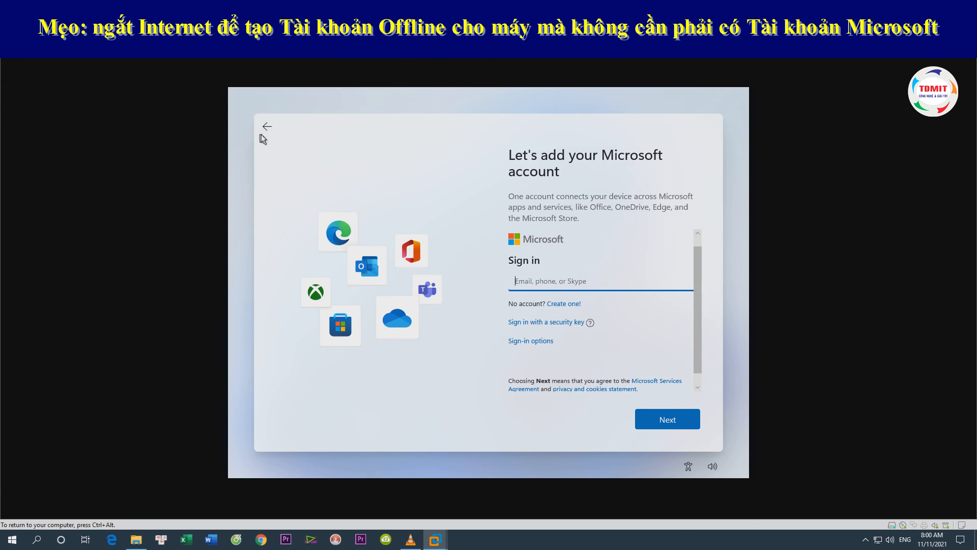
click(265, 126)
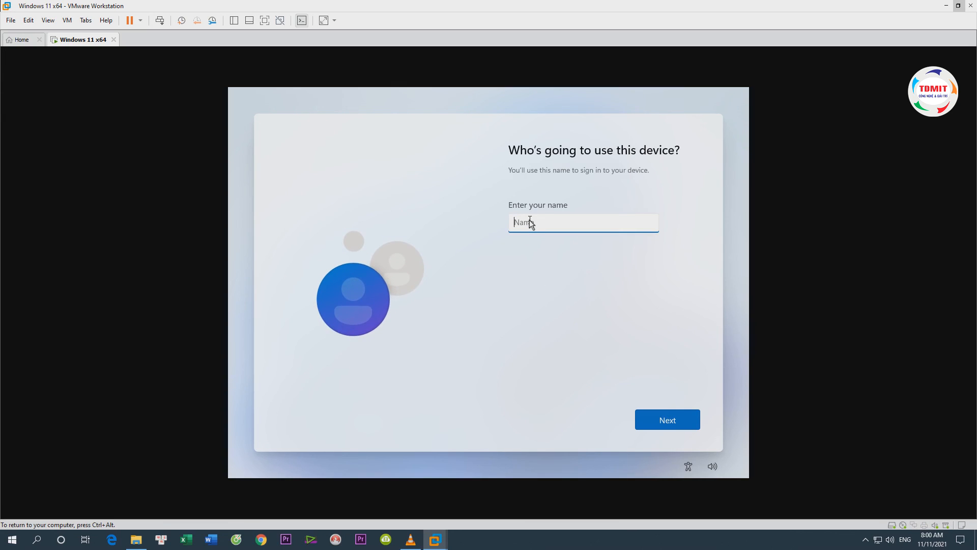
Enter TDMIT as the local user name and continue without a password
text(TDMIT)
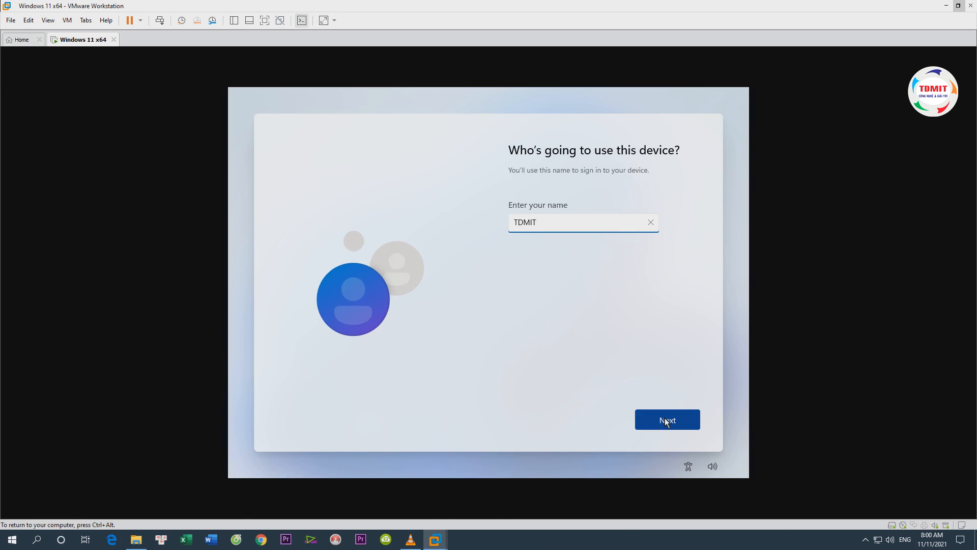
click(665, 419)
click(665, 421)
Switch off the device privacy options, accept them to finish the setup, and close the Start menu on the desktop
click(520, 280)
click(520, 349)
scroll(521, 351, down, 5)
click(520, 256)
click(520, 317)
click(521, 368)
click(654, 419)
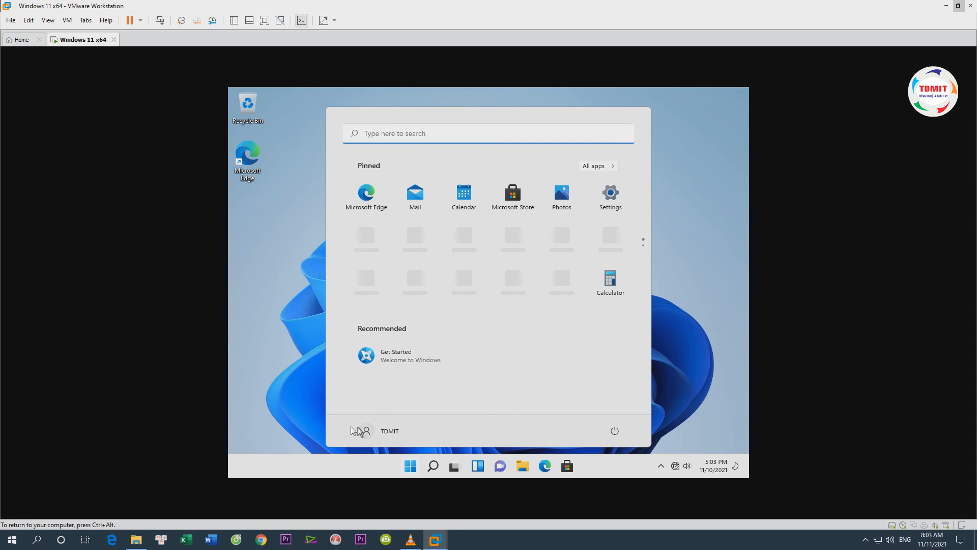
click(687, 188)
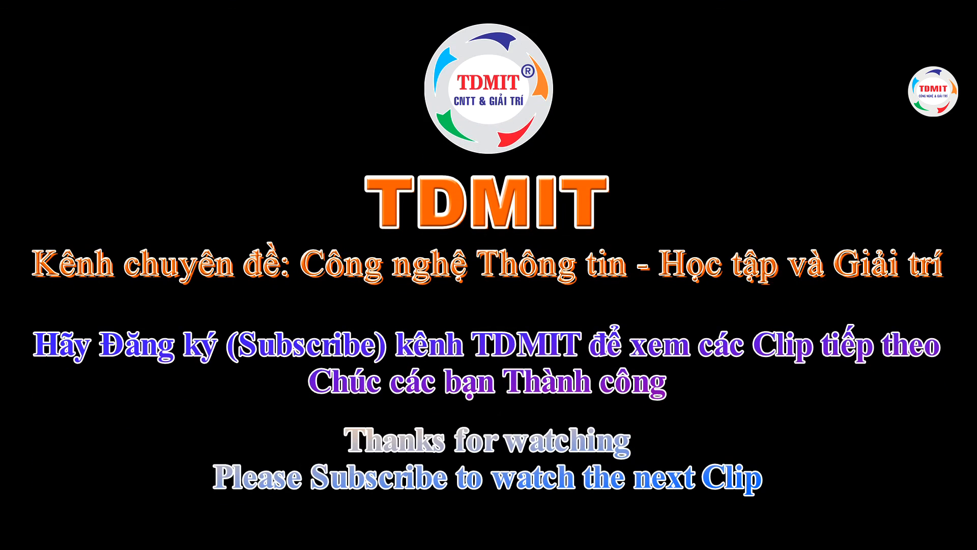